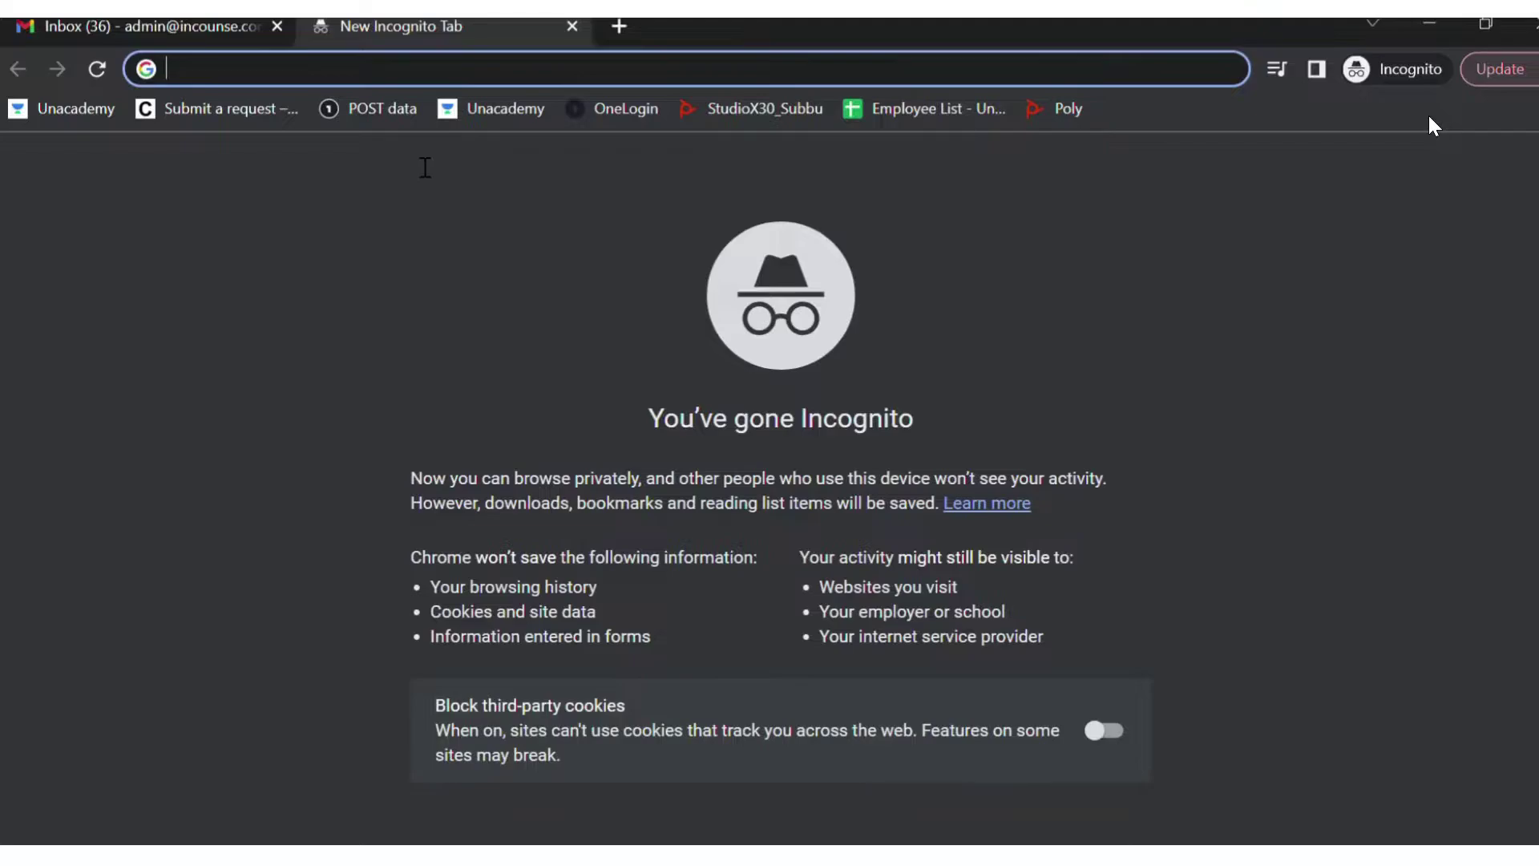
- Go to the Google Admin console at admin.google.com in the incognito tab
text(adm)
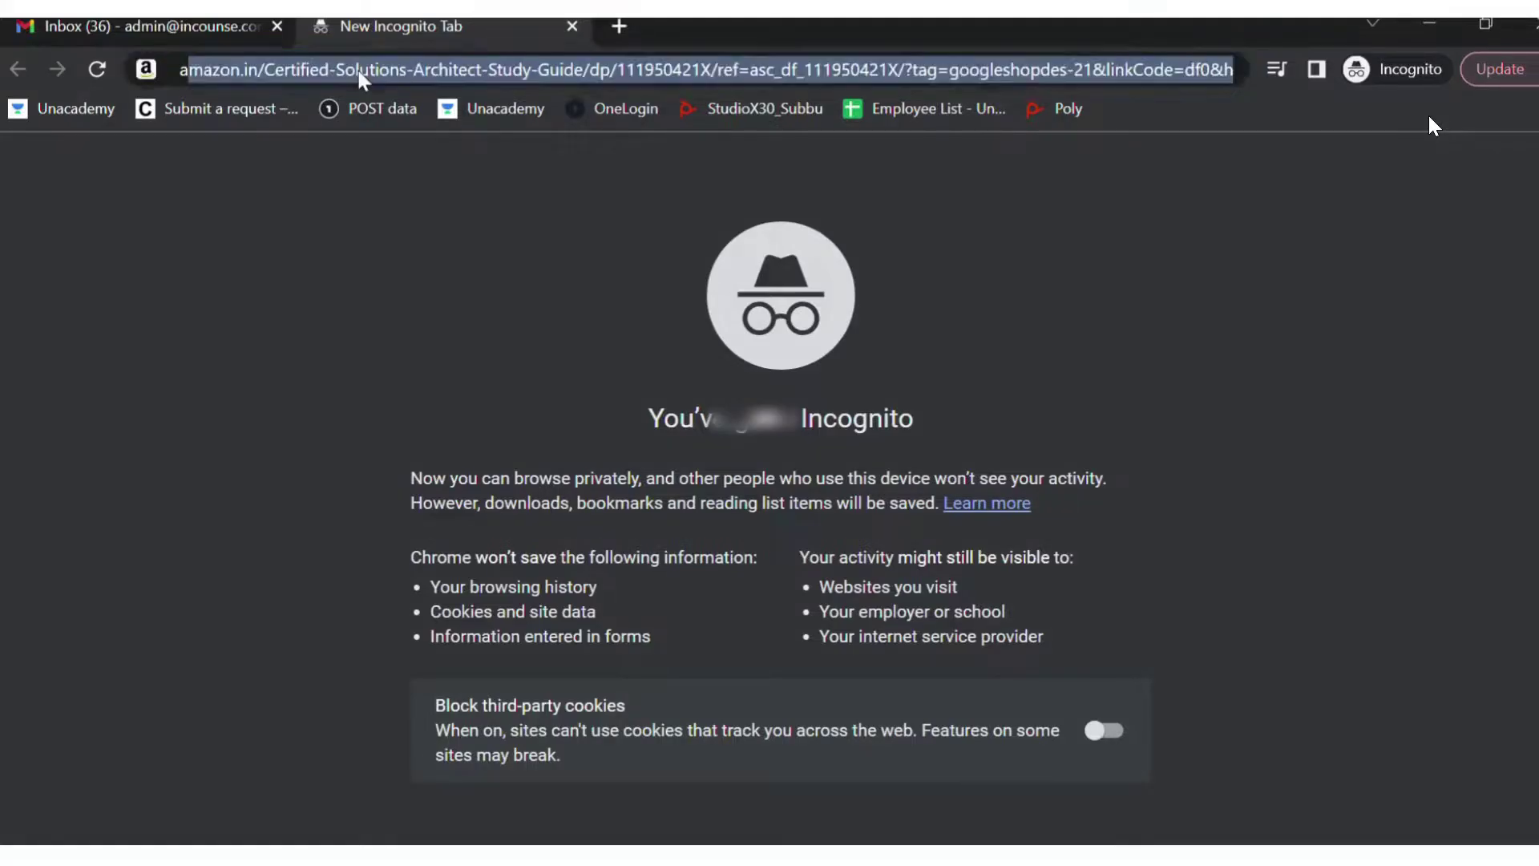
text(in)
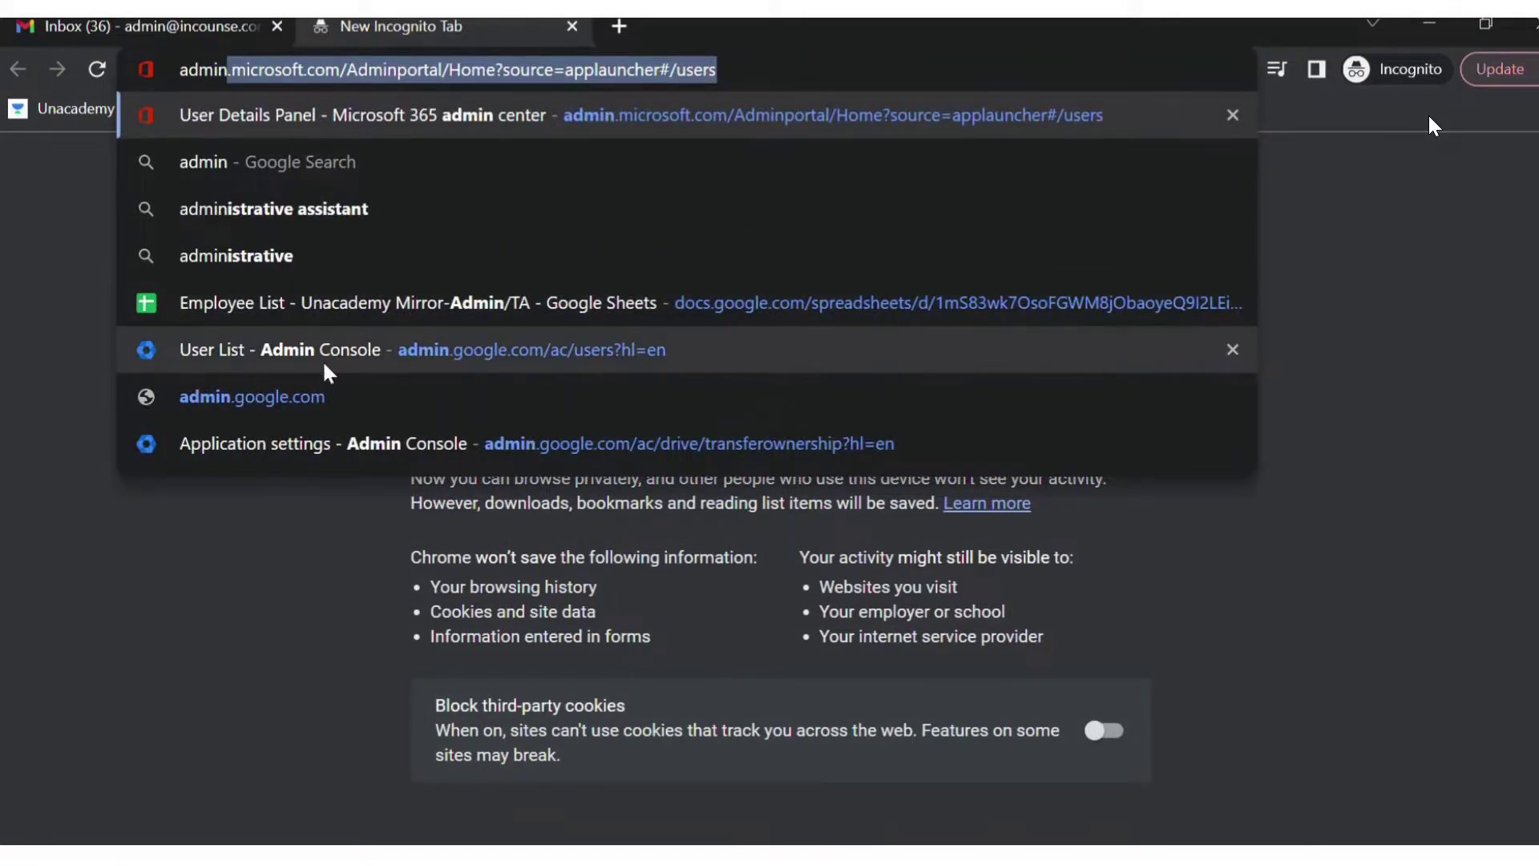
click(322, 397)
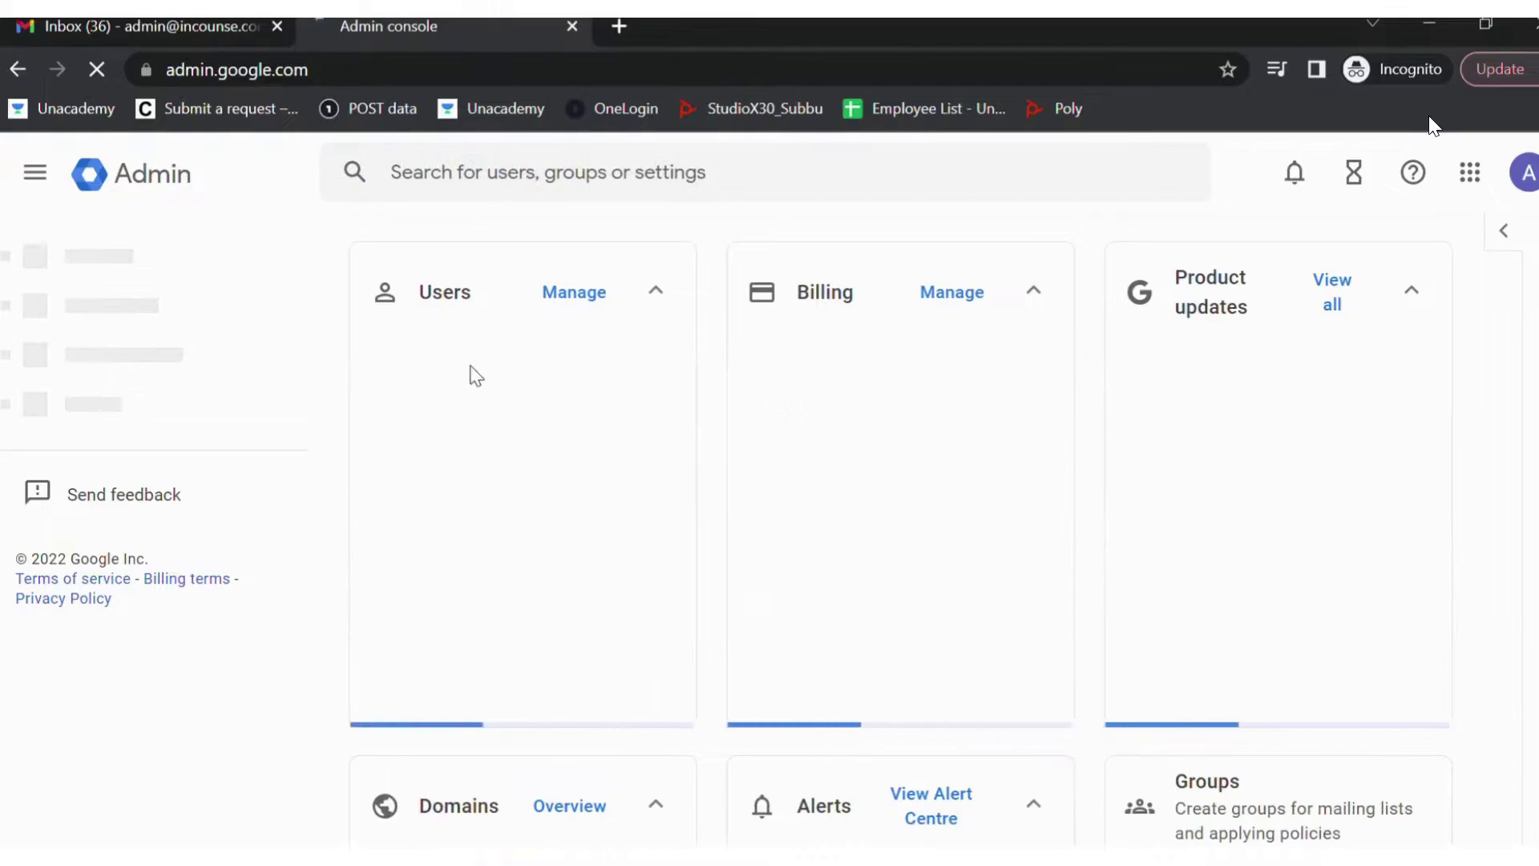
- Add user noreply with surname '.' and a manually created password
click(421, 456)
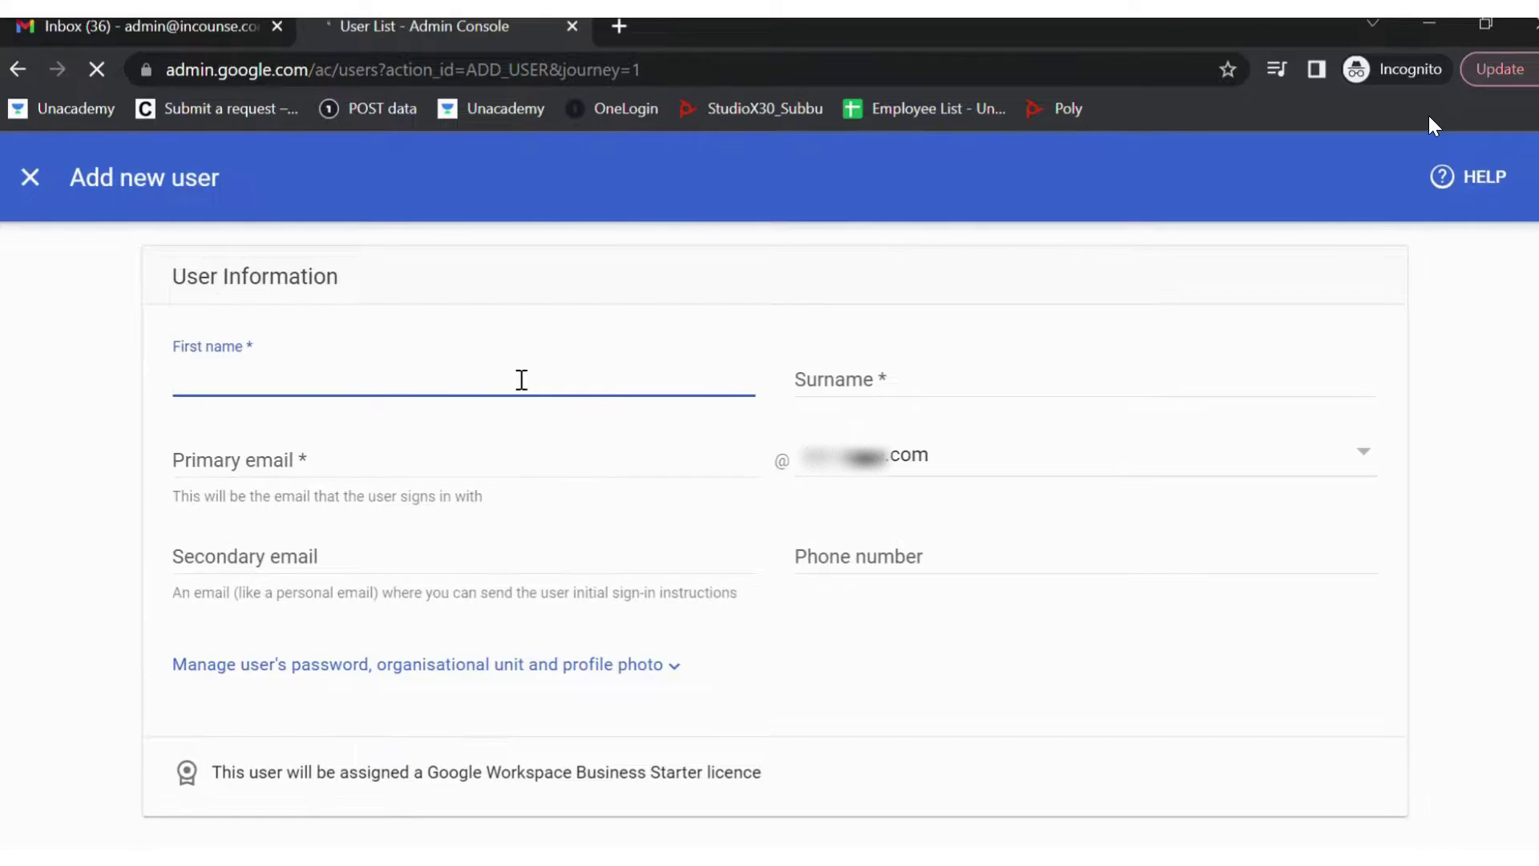
text(reply)
click(848, 386)
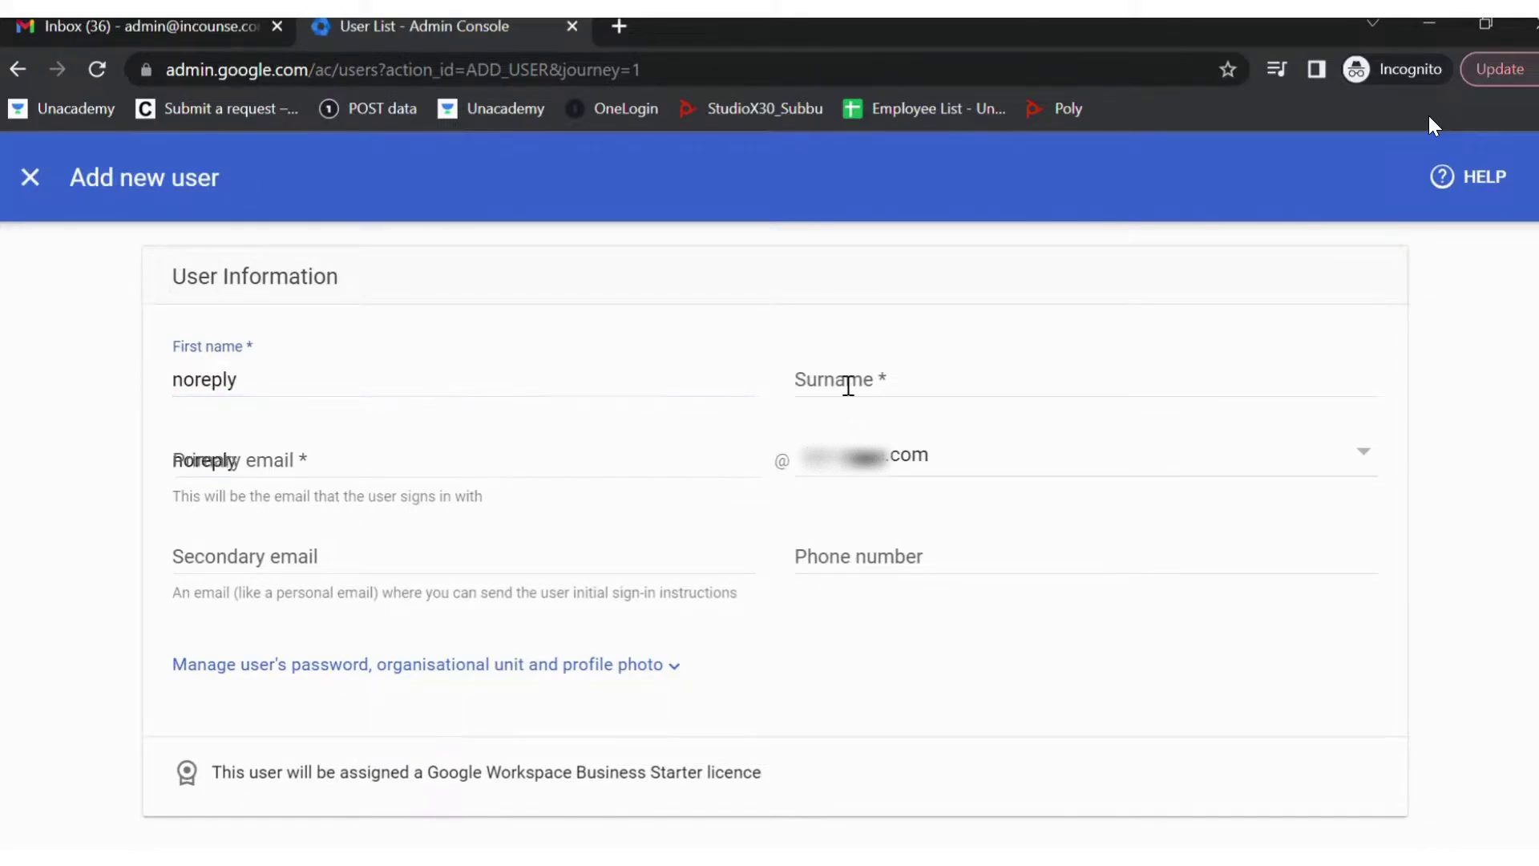
text(.)
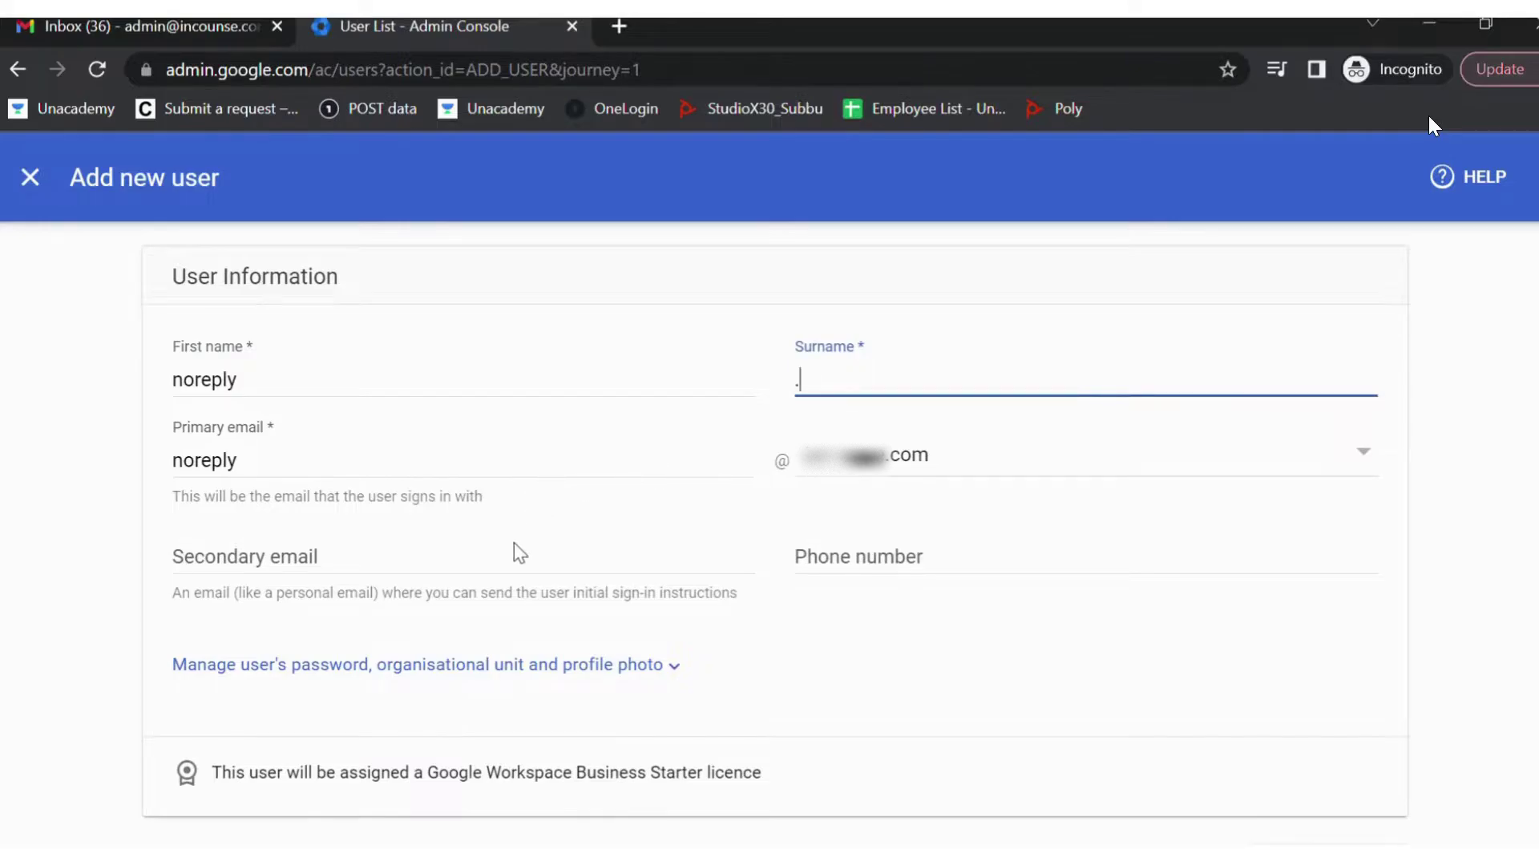
click(501, 676)
scroll(501, 681, down, 5)
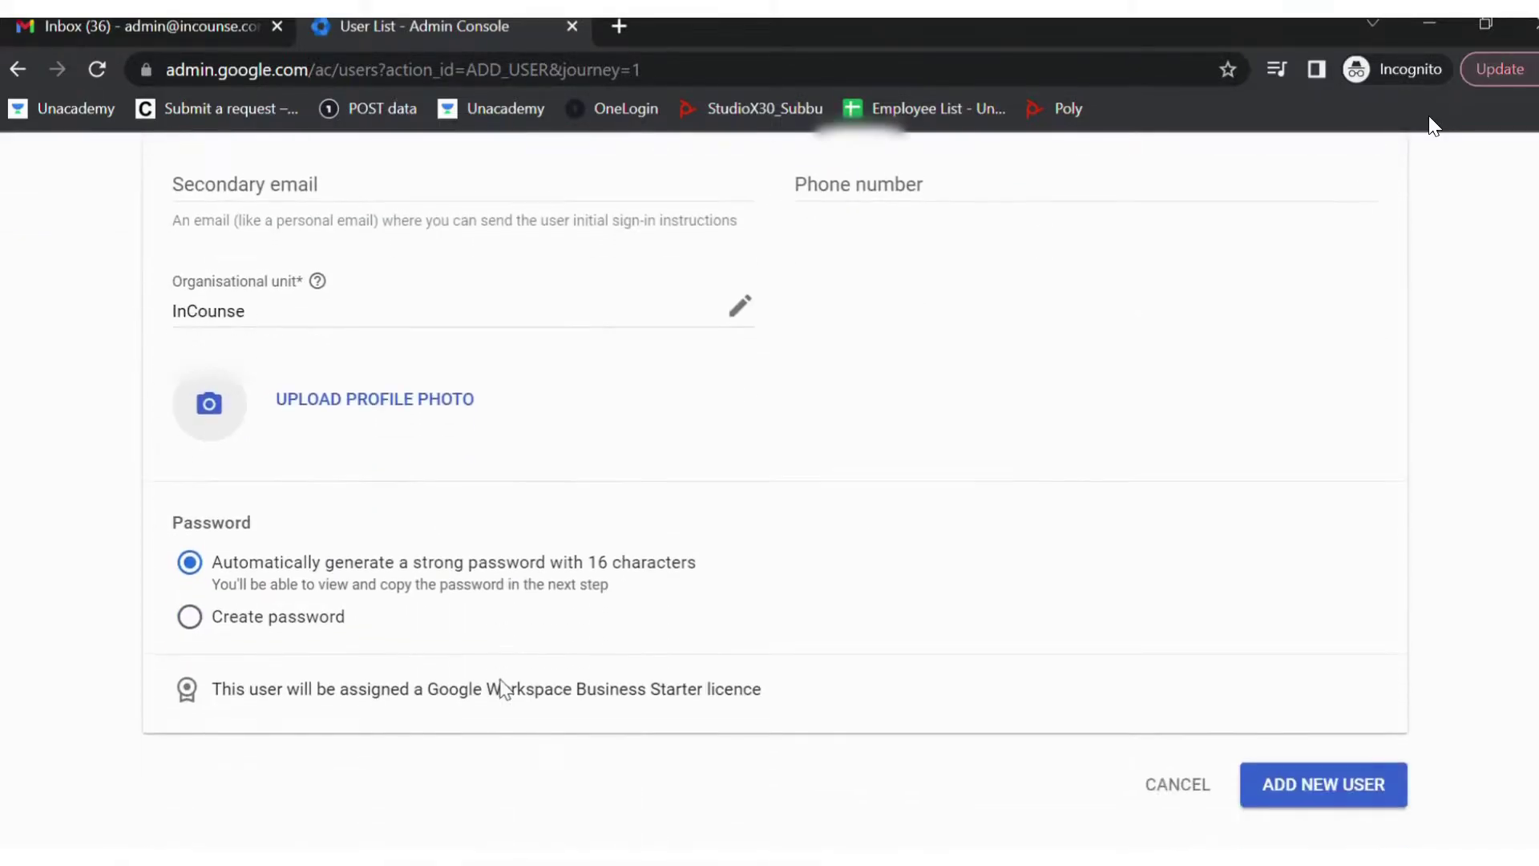
click(196, 623)
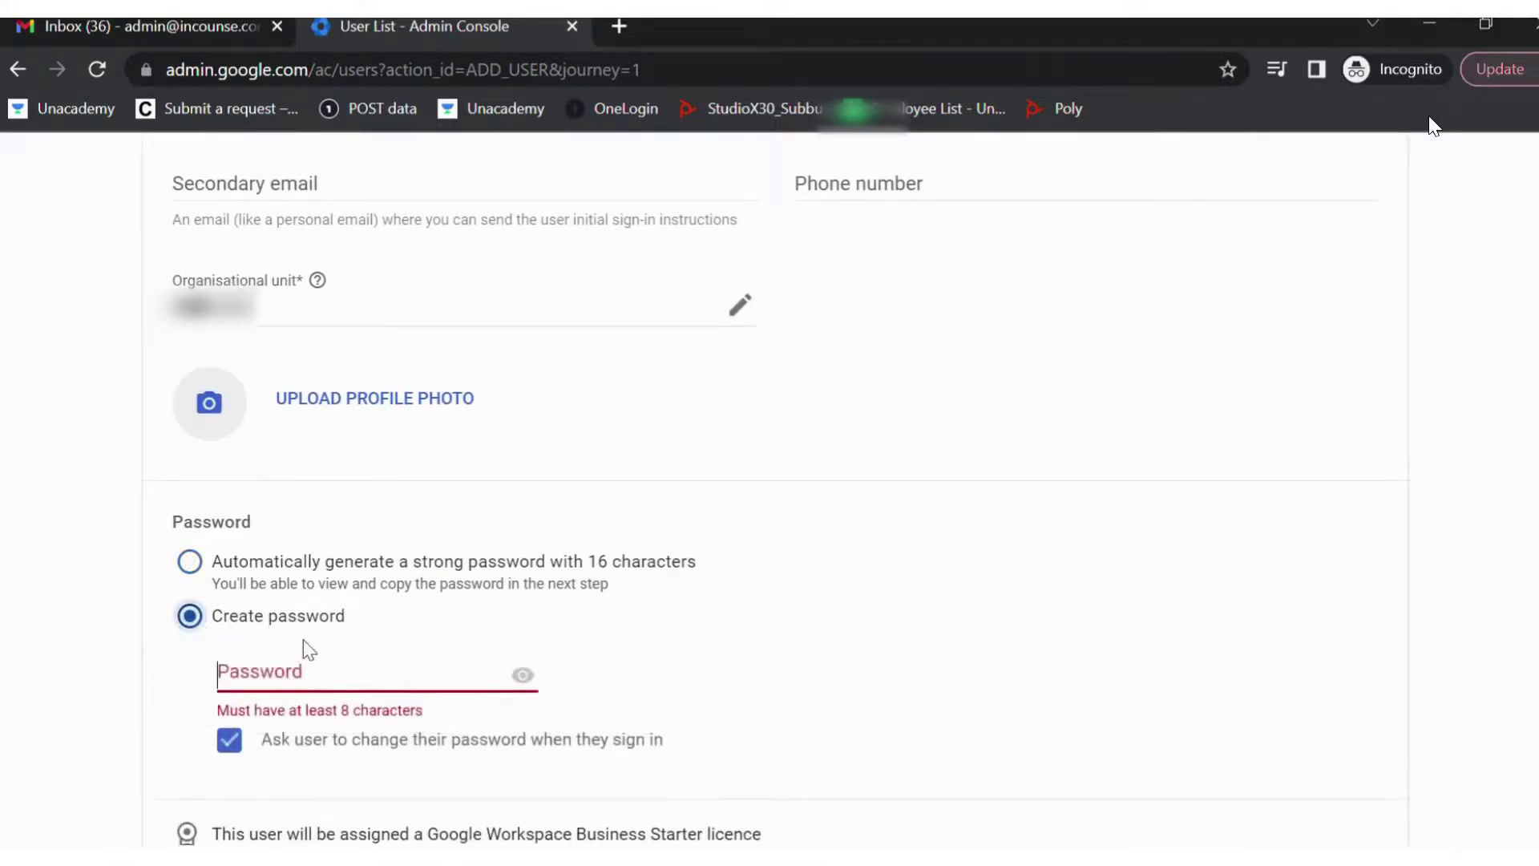
text(••••••••)
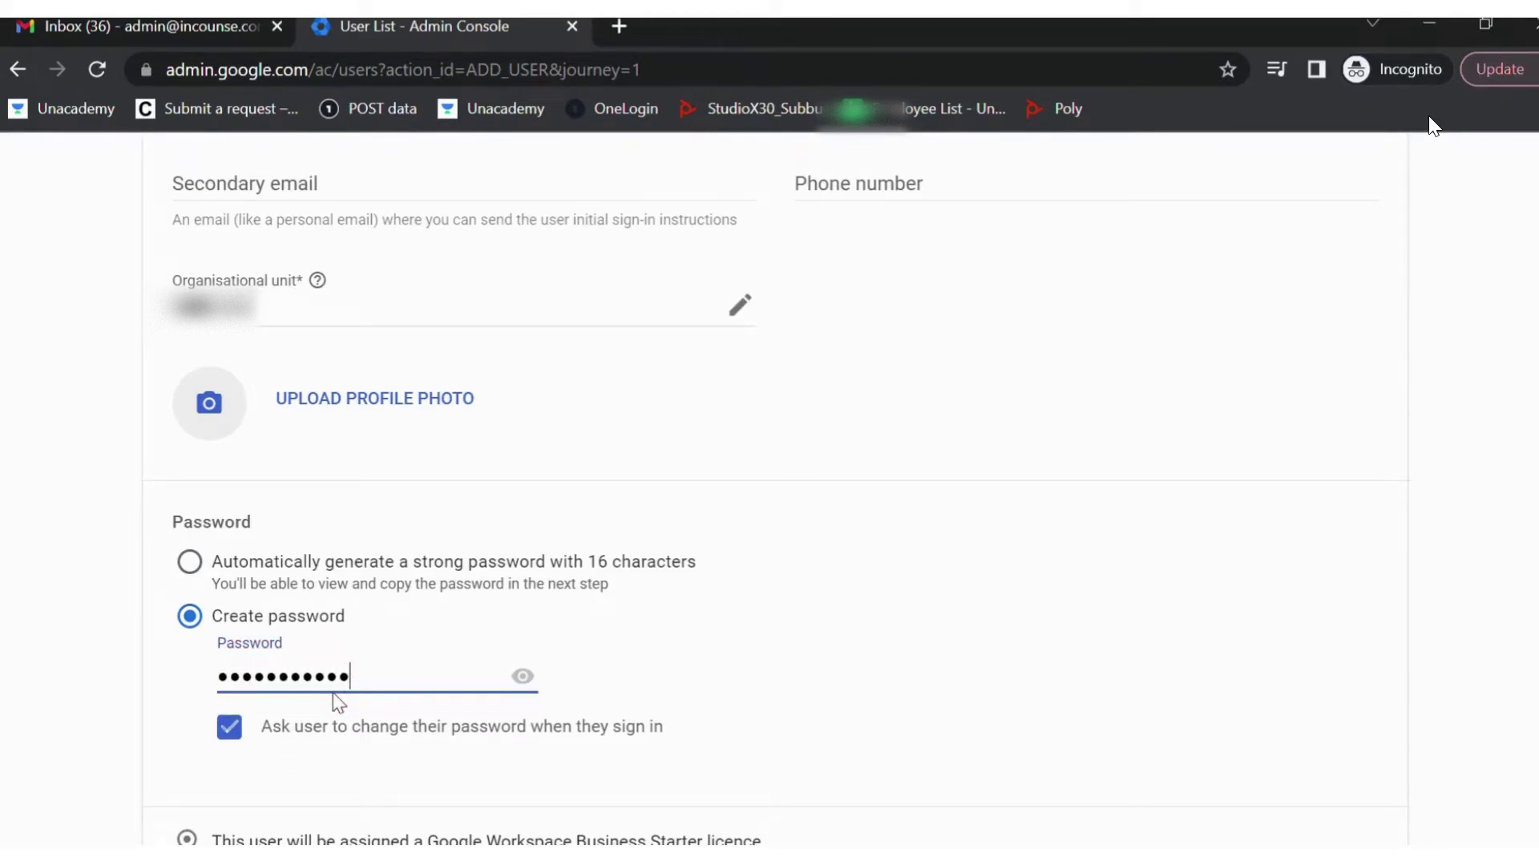
scroll(333, 690, down, 2)
click(1362, 801)
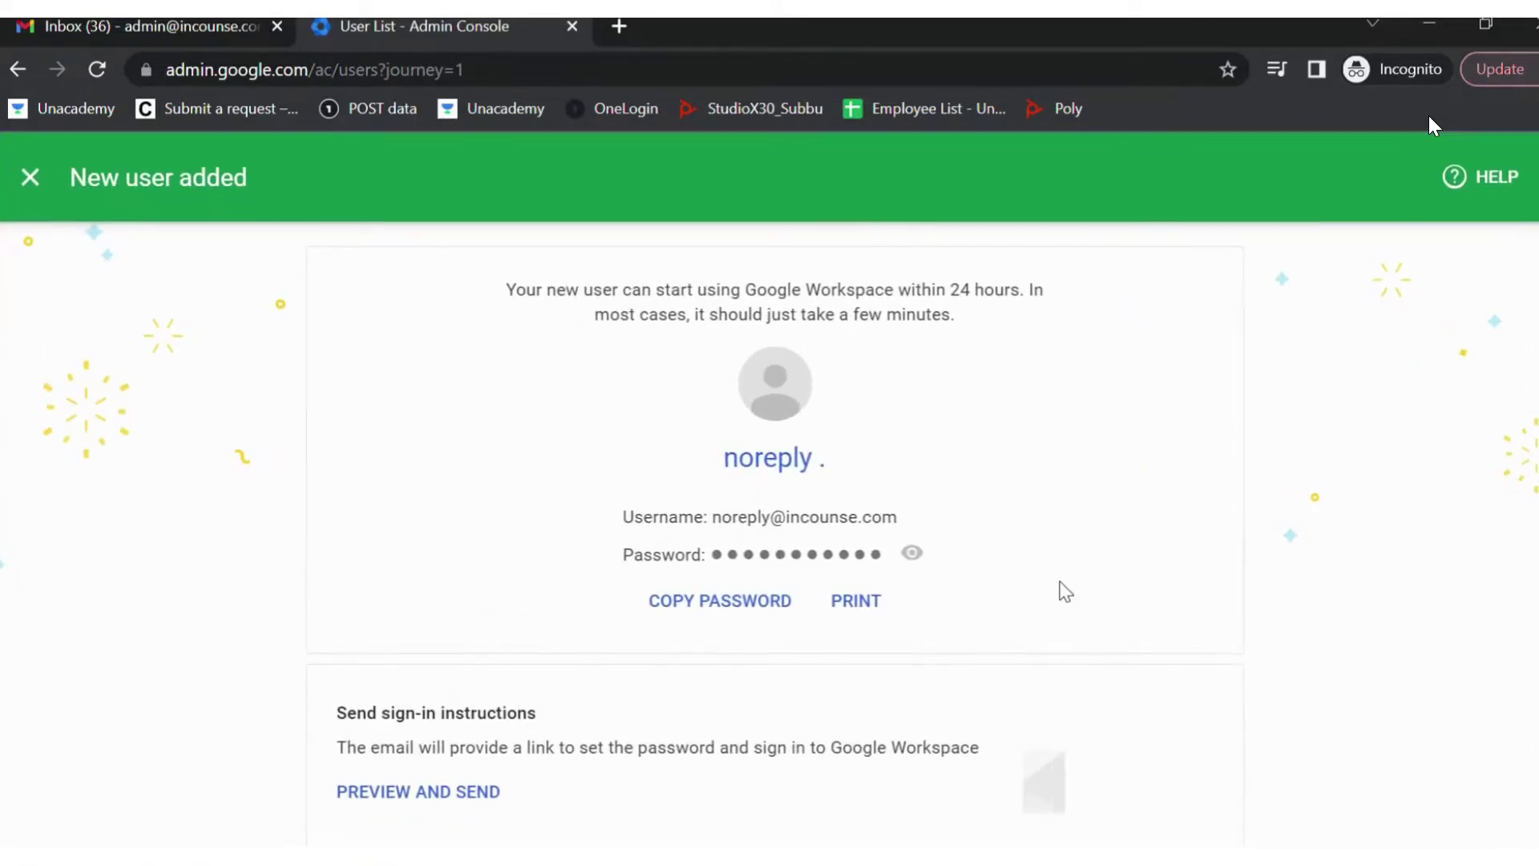
scroll(1096, 667, down, 2)
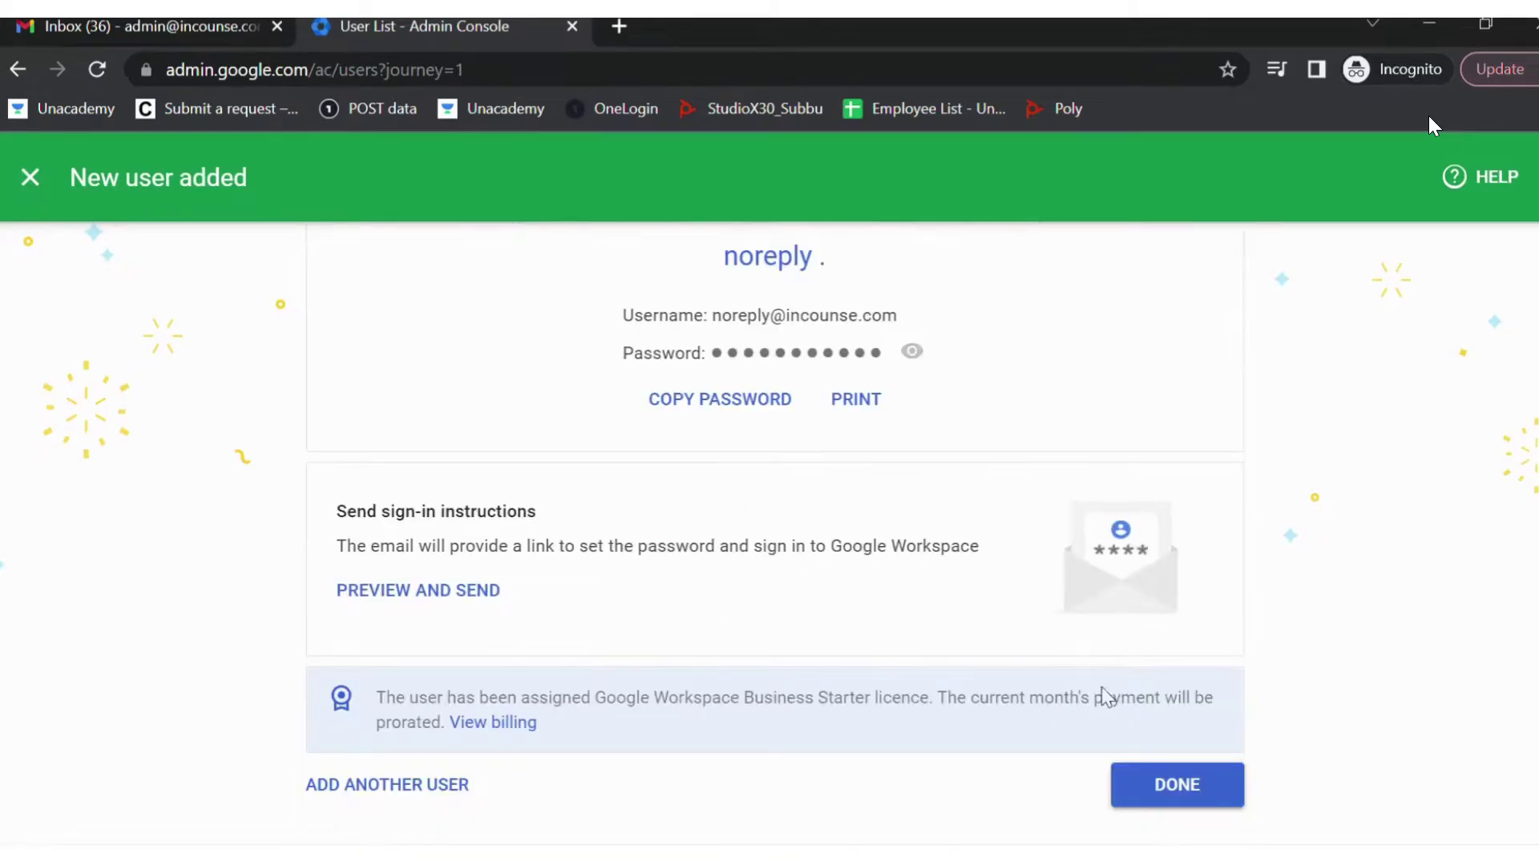
- Dismiss the new-user confirmation and return to the Users list
click(1142, 781)
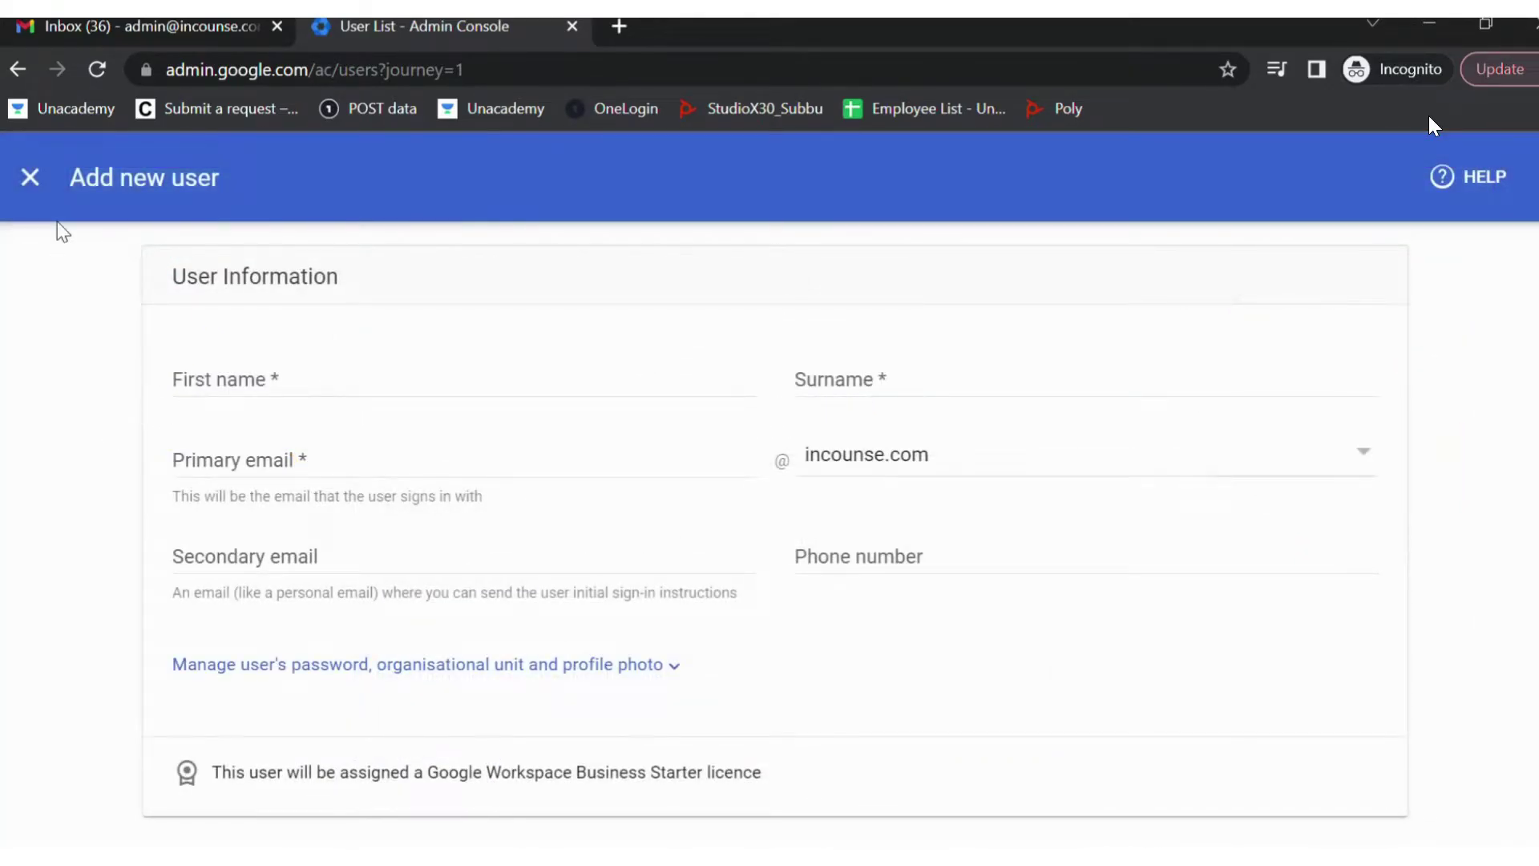
click(29, 177)
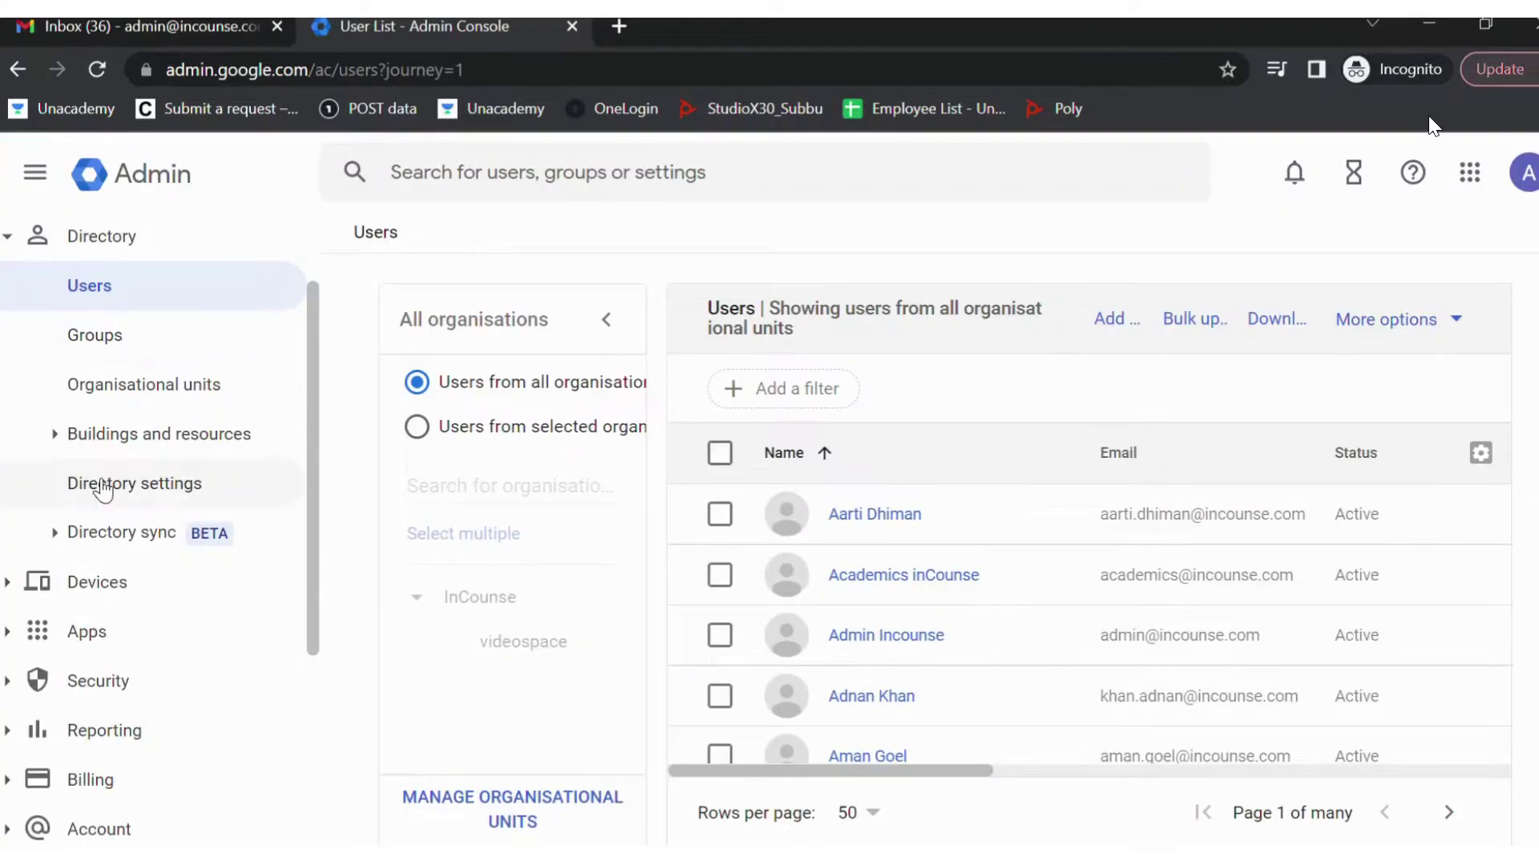
scroll(100, 484, down, 4)
scroll(97, 517, up, 5)
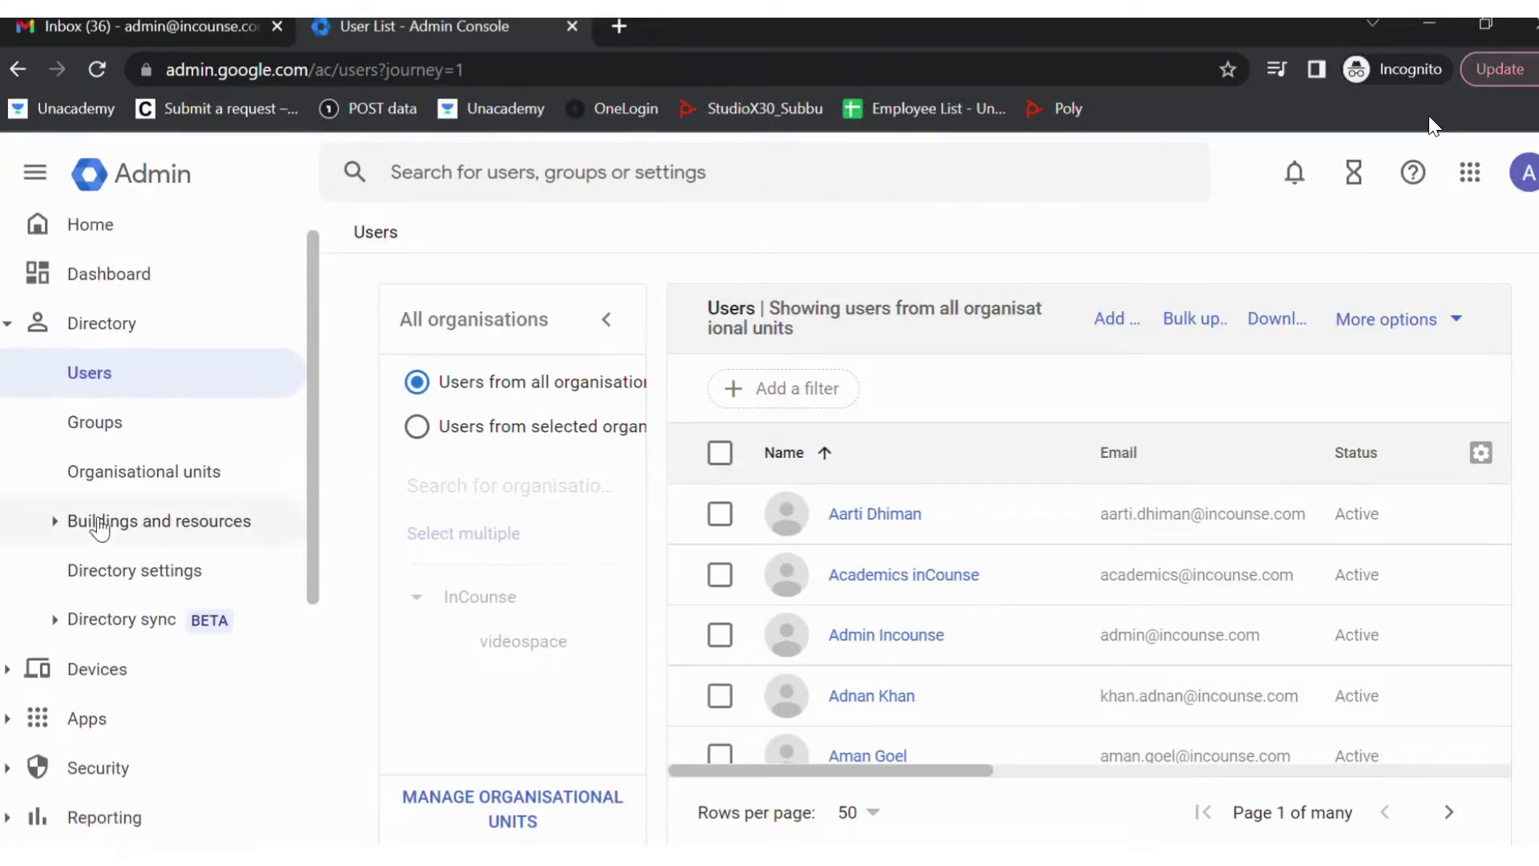
scroll(44, 516, down, 3)
- Navigate to Apps > Google Workspace > Gmail > Routing settings
click(16, 504)
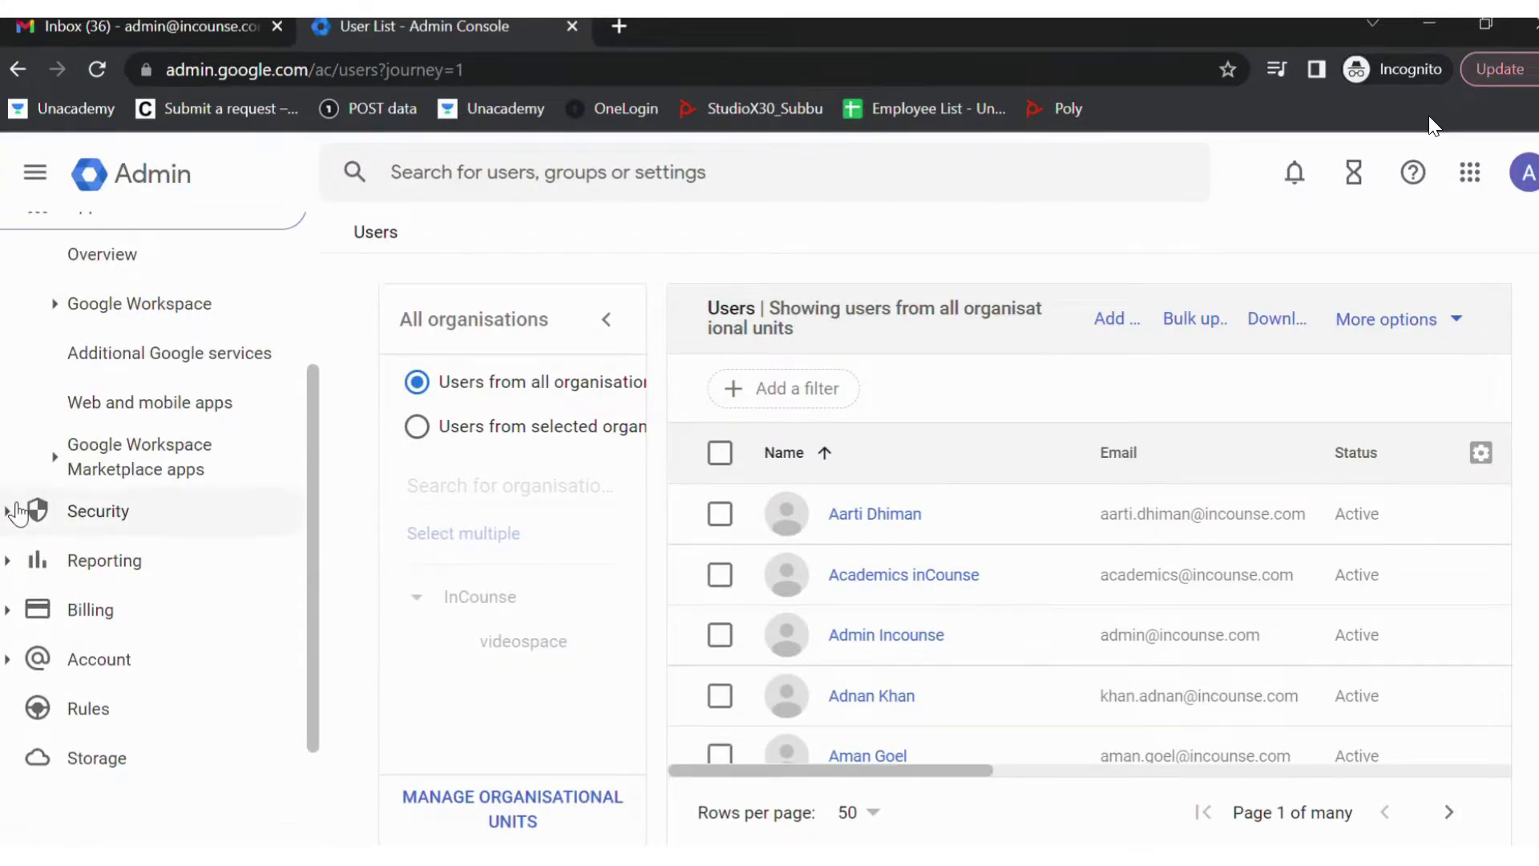
click(56, 304)
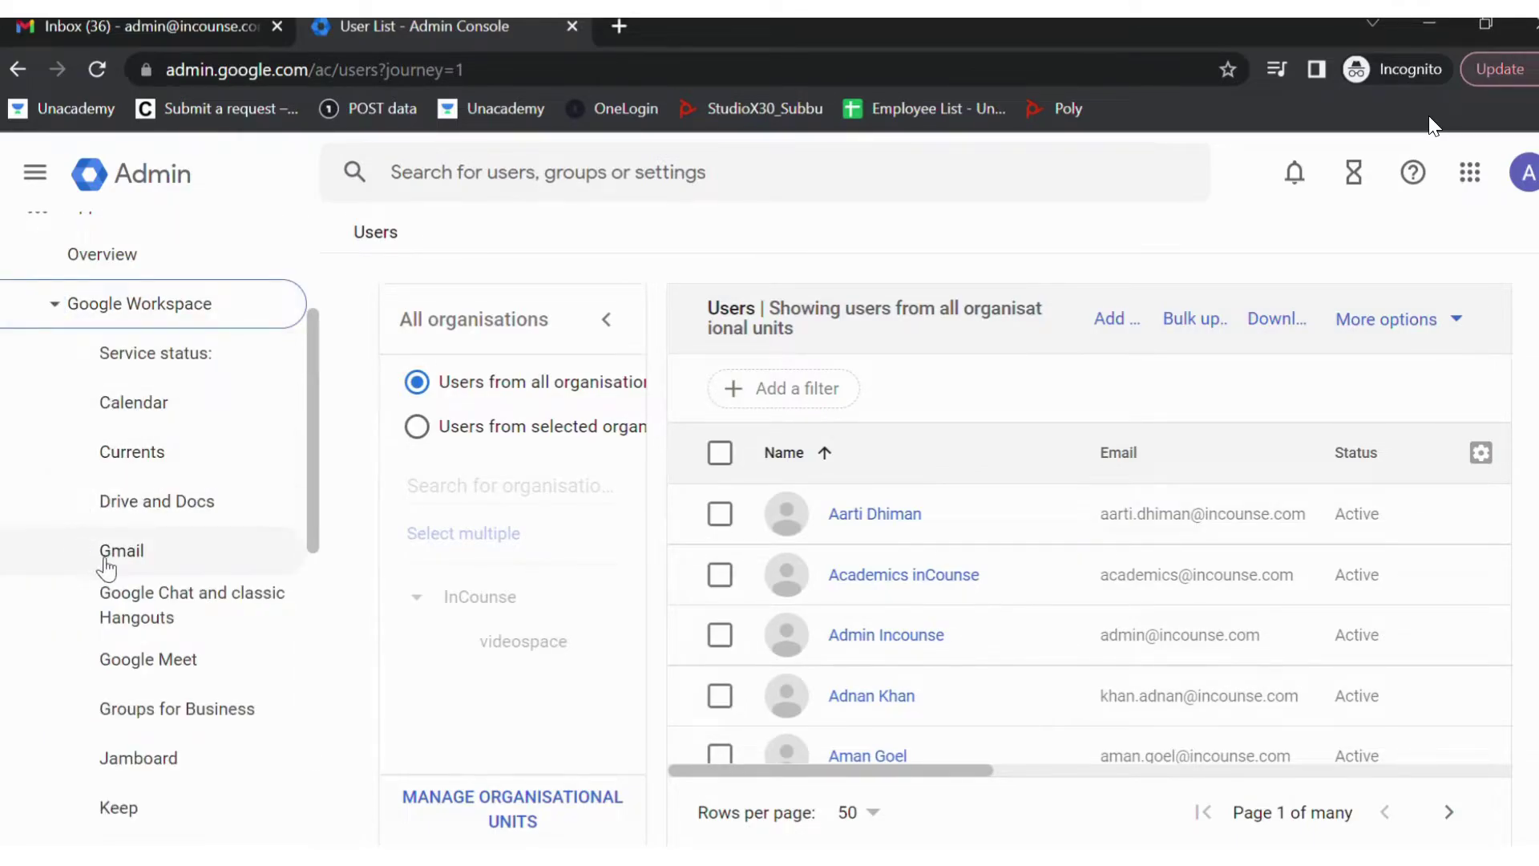
click(119, 568)
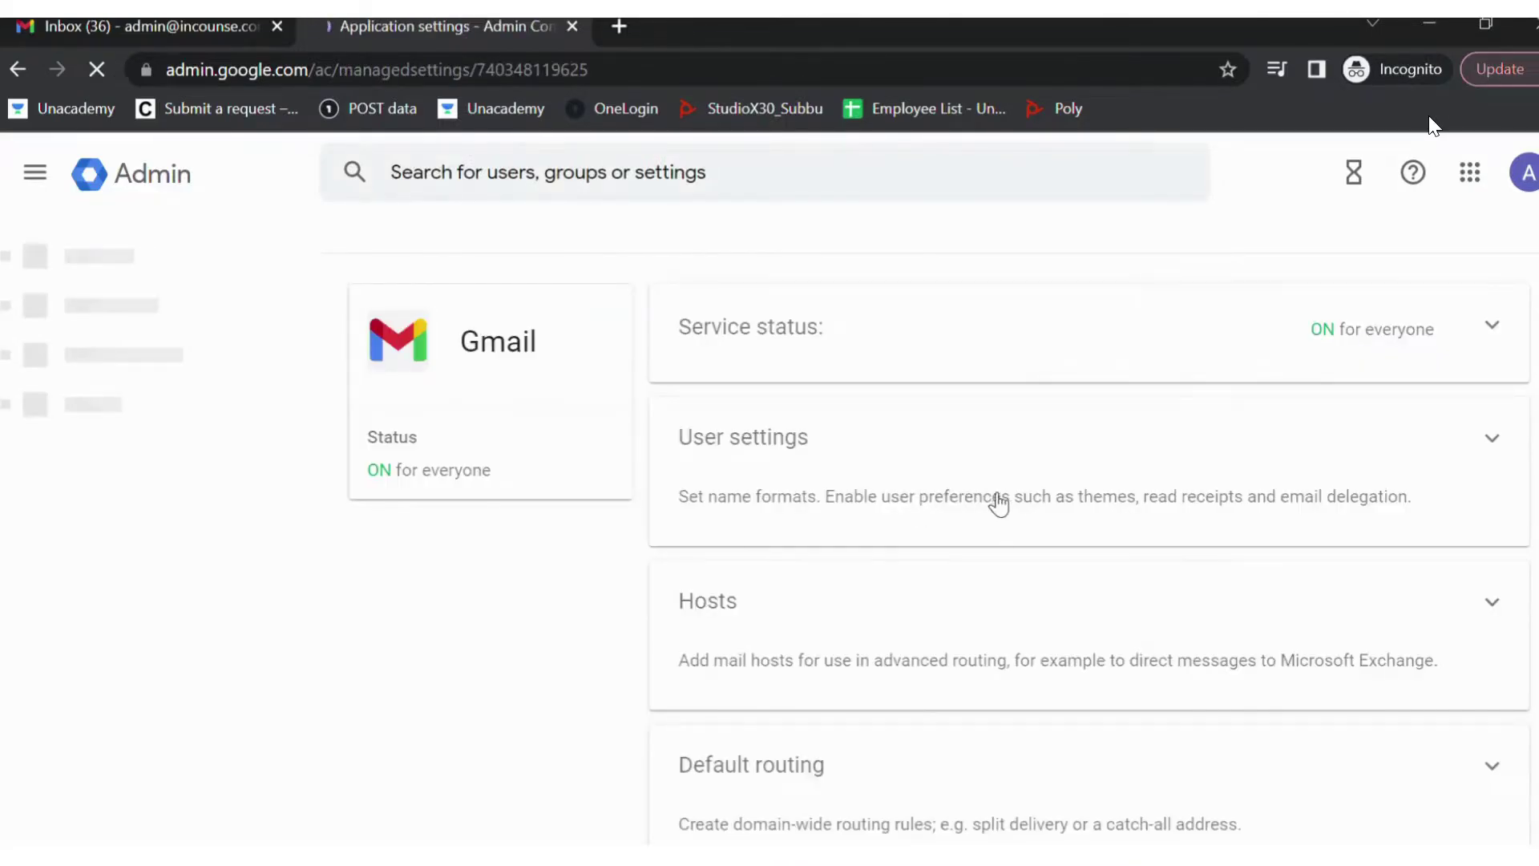
scroll(1144, 565, down, 3)
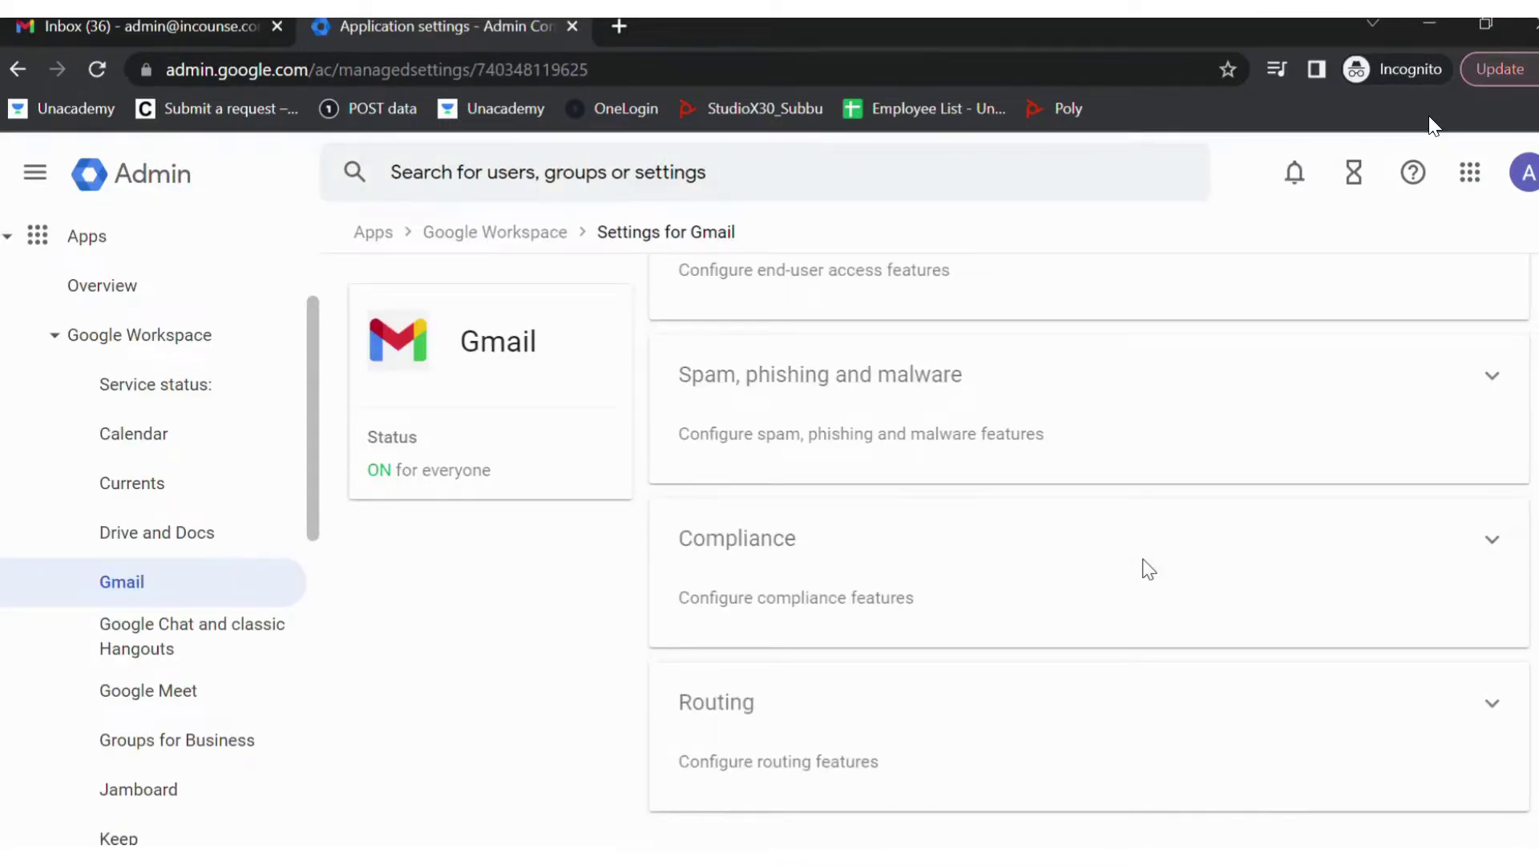
click(947, 729)
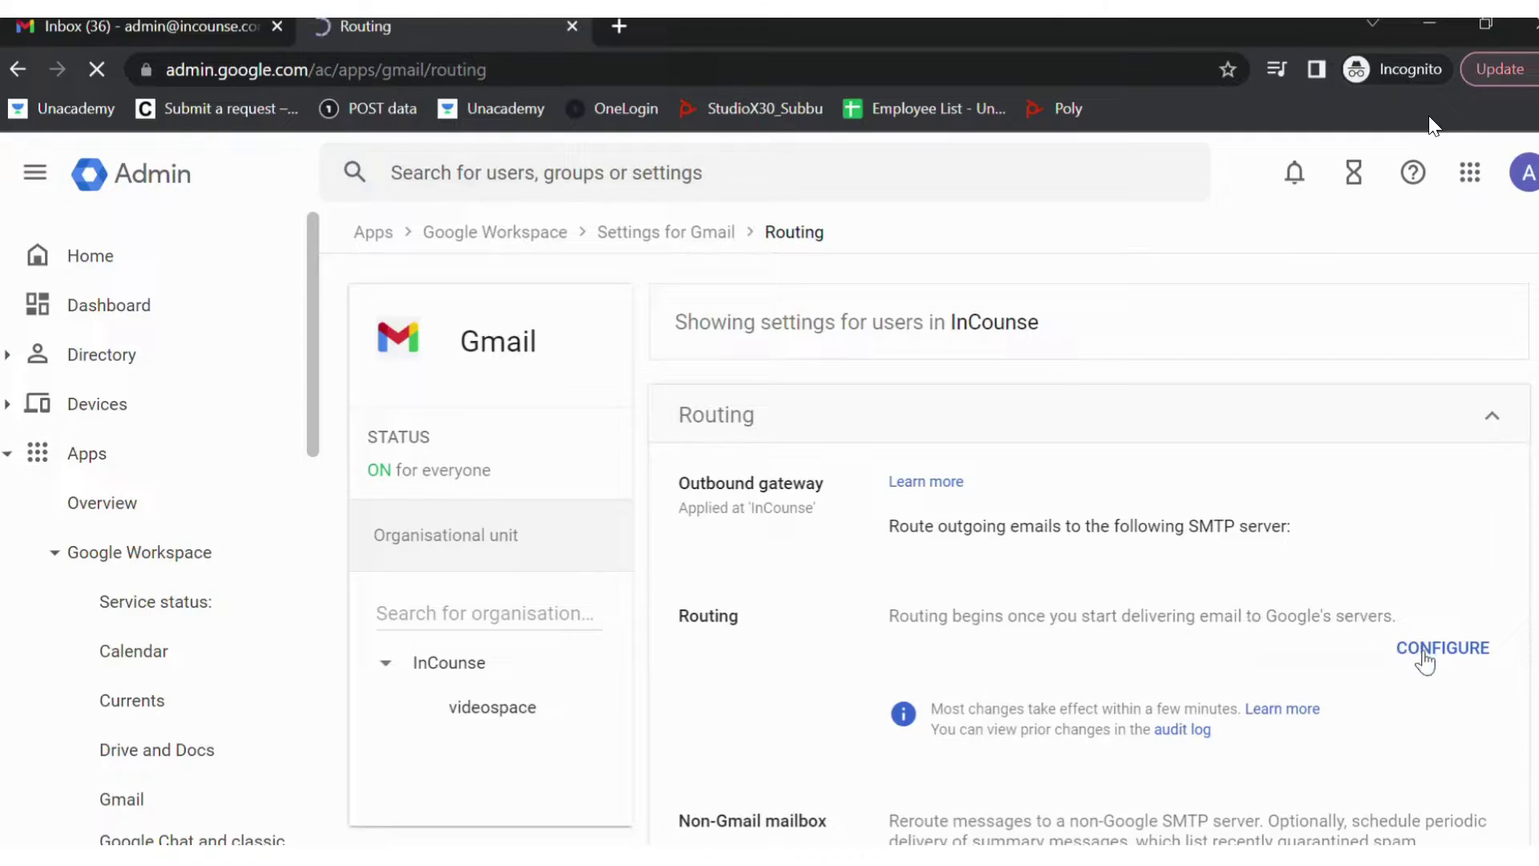
- Start a routing rule 'Reject Emails for No-reply.' covering Inbound and Internal – sending messages
click(1423, 654)
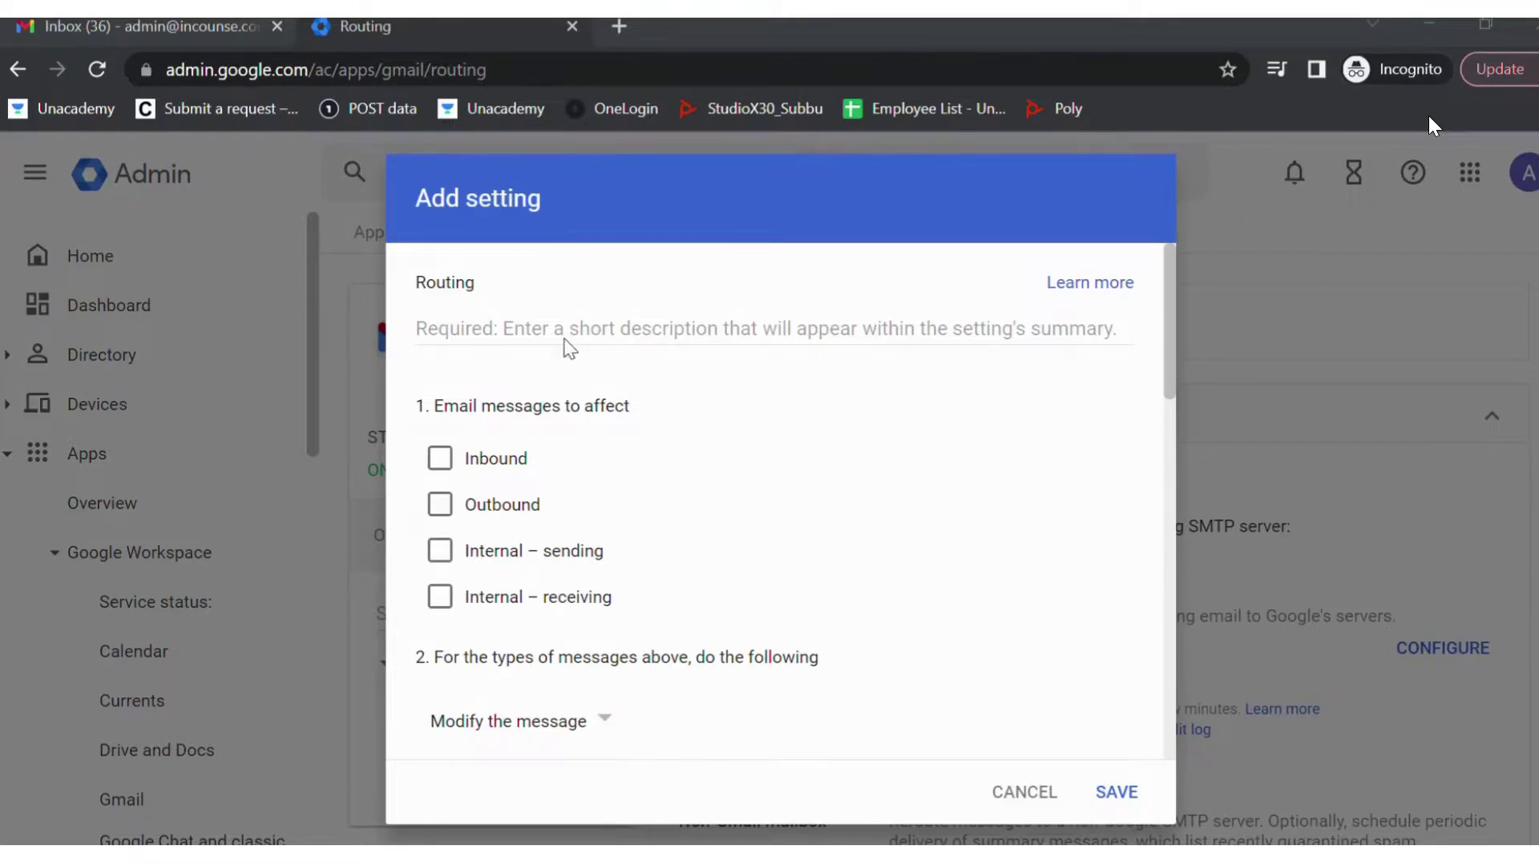
click(552, 335)
text(Reject Emails for No-reply.)
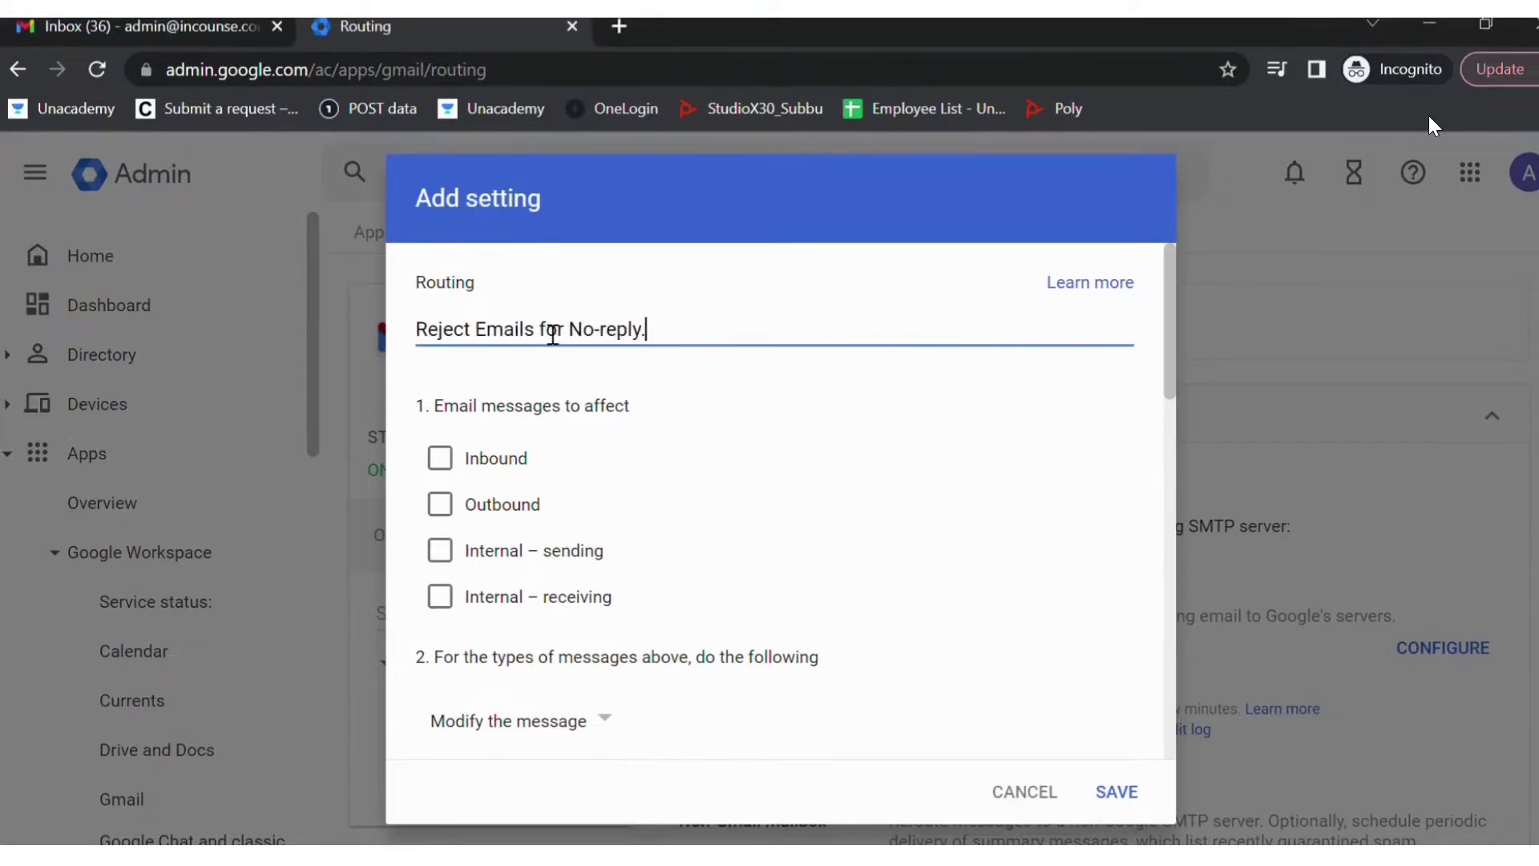
click(439, 457)
click(443, 553)
scroll(446, 559, down, 3)
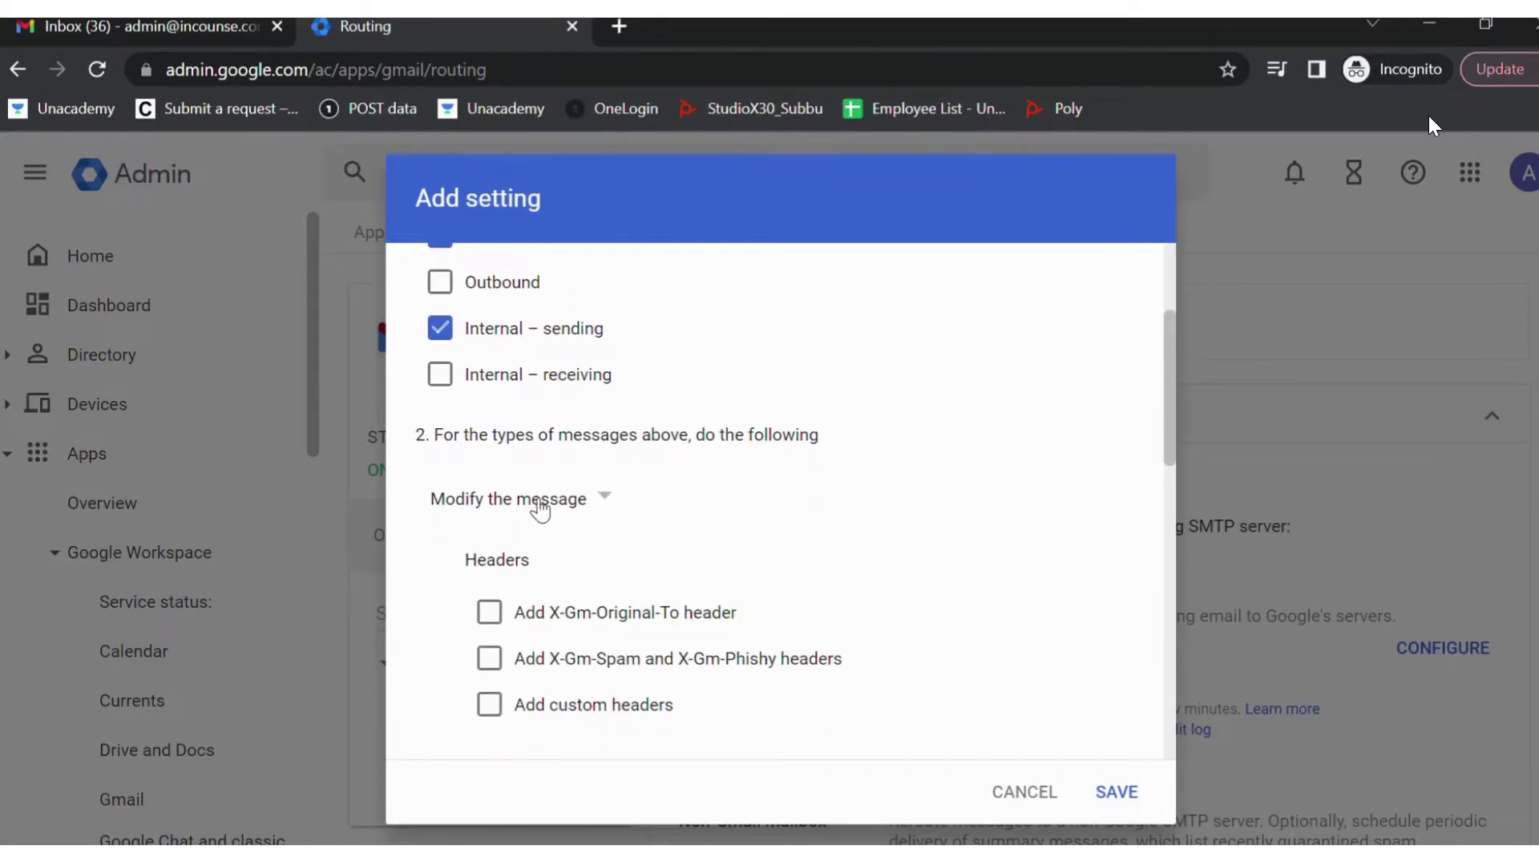
- Set the action to Reject the message with a custom notice giving the organisation's contact address
click(535, 507)
click(537, 597)
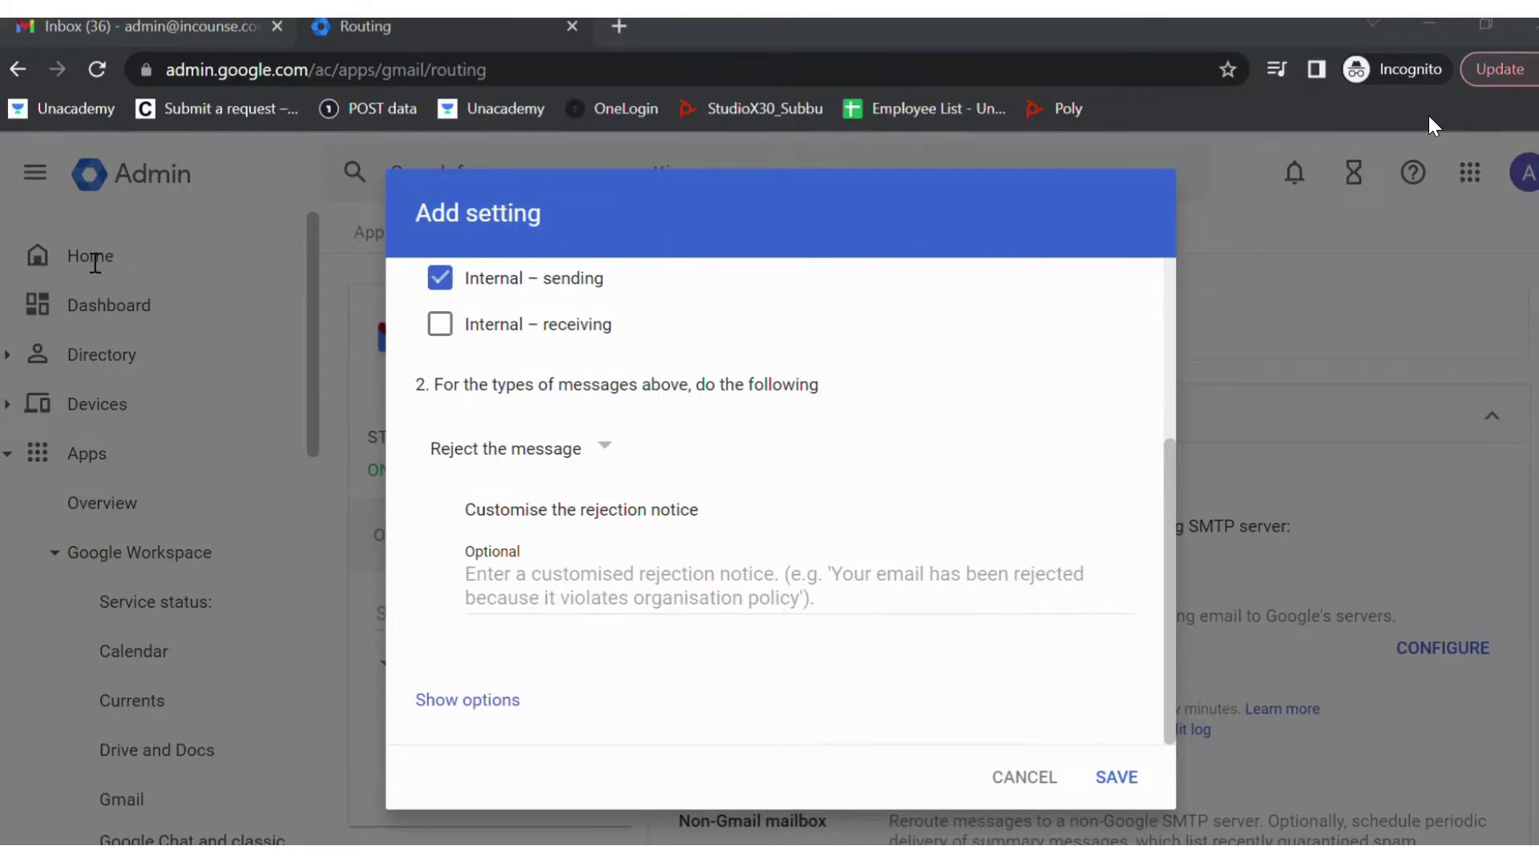
click(497, 605)
key(ctrl+v)
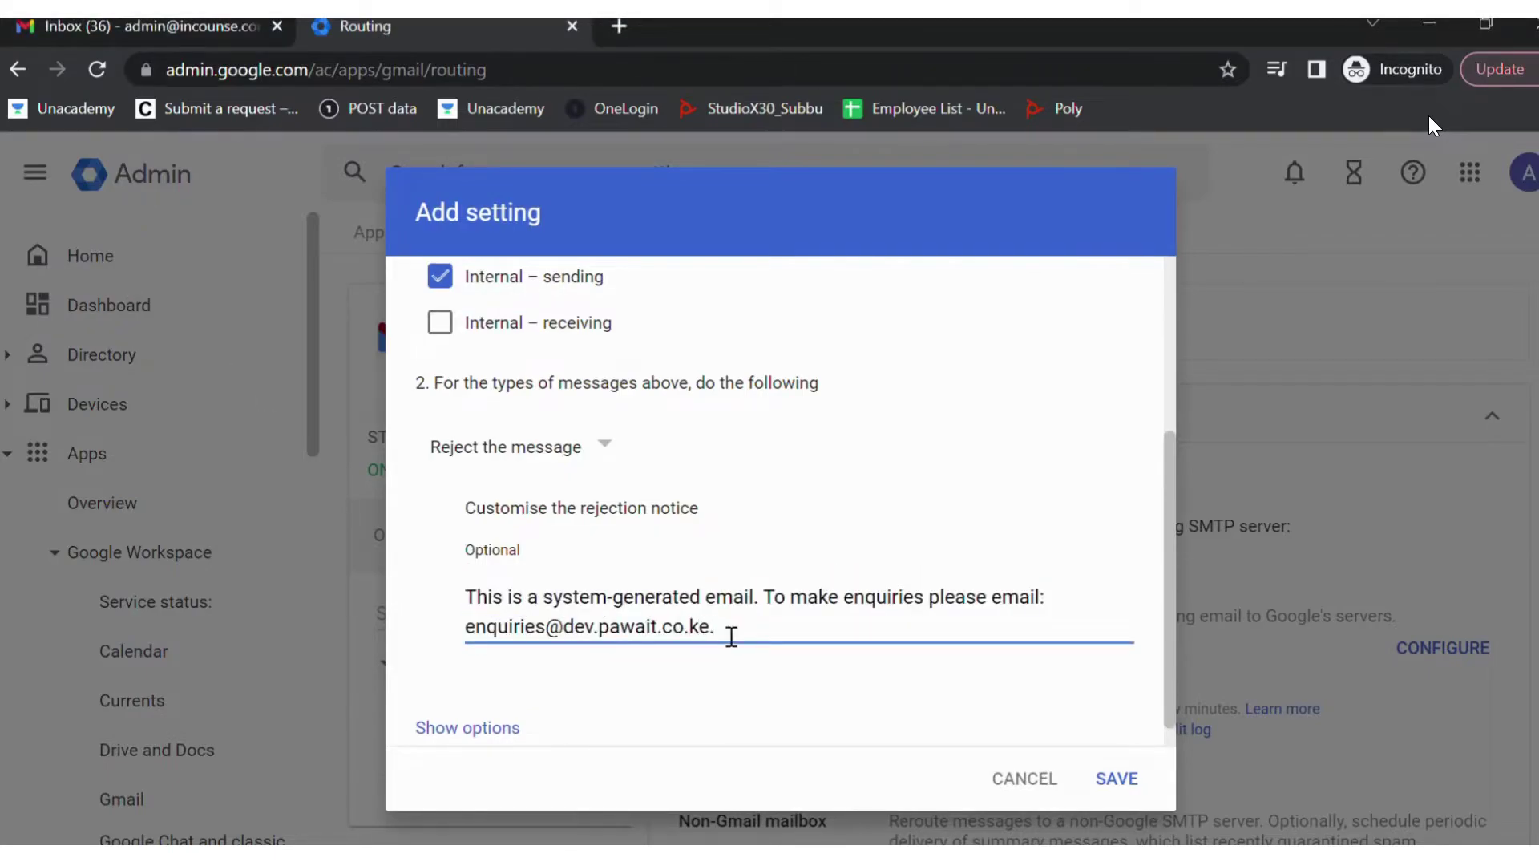
key(BackSpace)
key(BackSpace)
key(BackSpace)
key(BackSpace)
key(BackSpace)
key(BackSpace)
key(BackSpace)
key(BackSpace)
key(BackSpace)
key(BackSpace)
key(BackSpace)
key(BackSpace)
key(BackSpace)
key(BackSpace)
key(BackSpace)
key(BackSpace)
key(BackSpace)
key(BackSpace)
key(BackSpace)
key(BackSpace)
key(BackSpace)
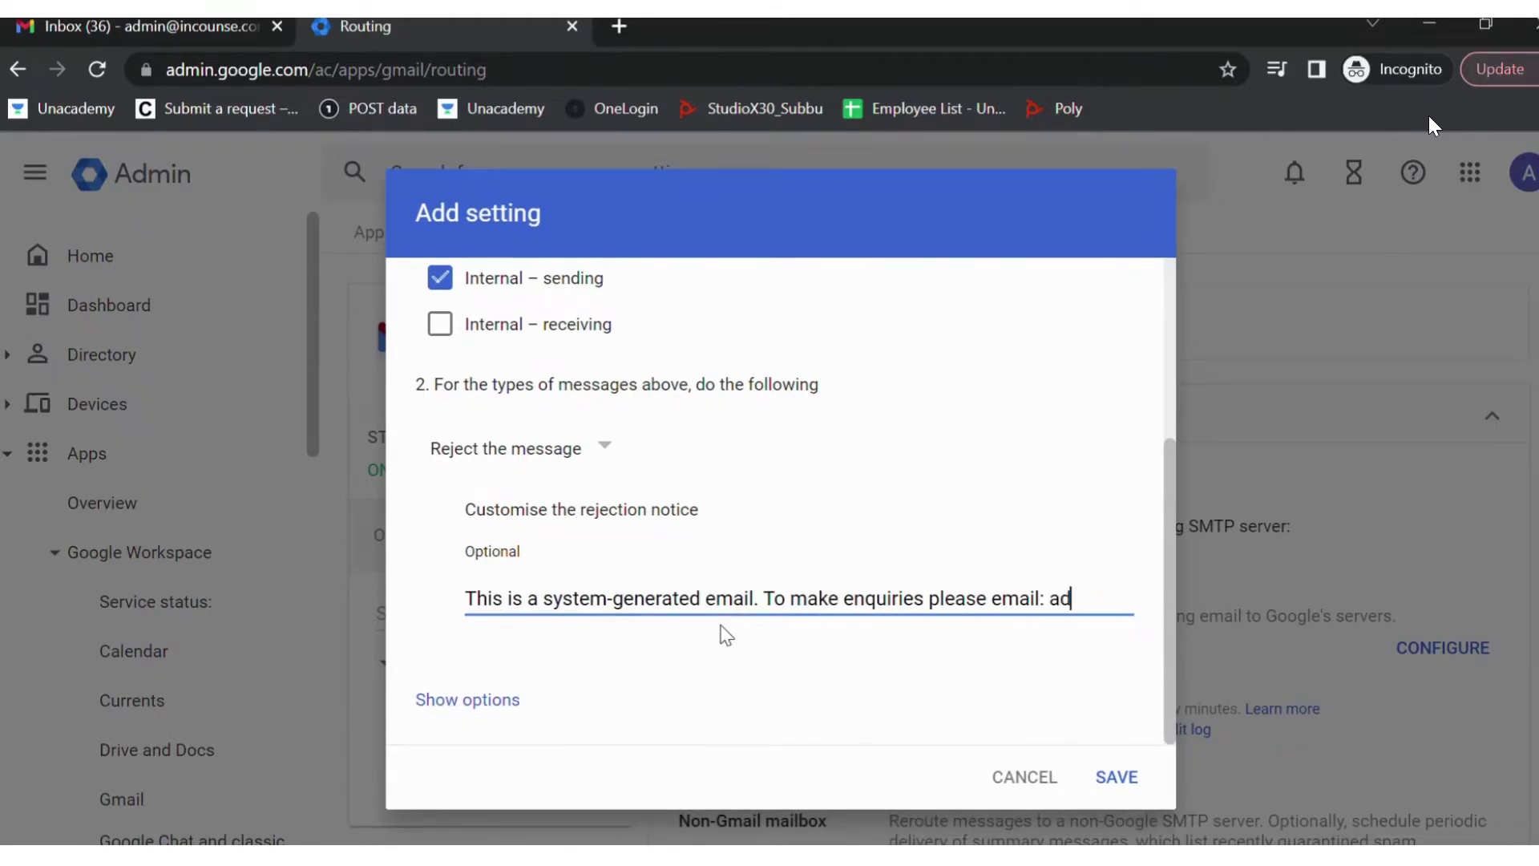
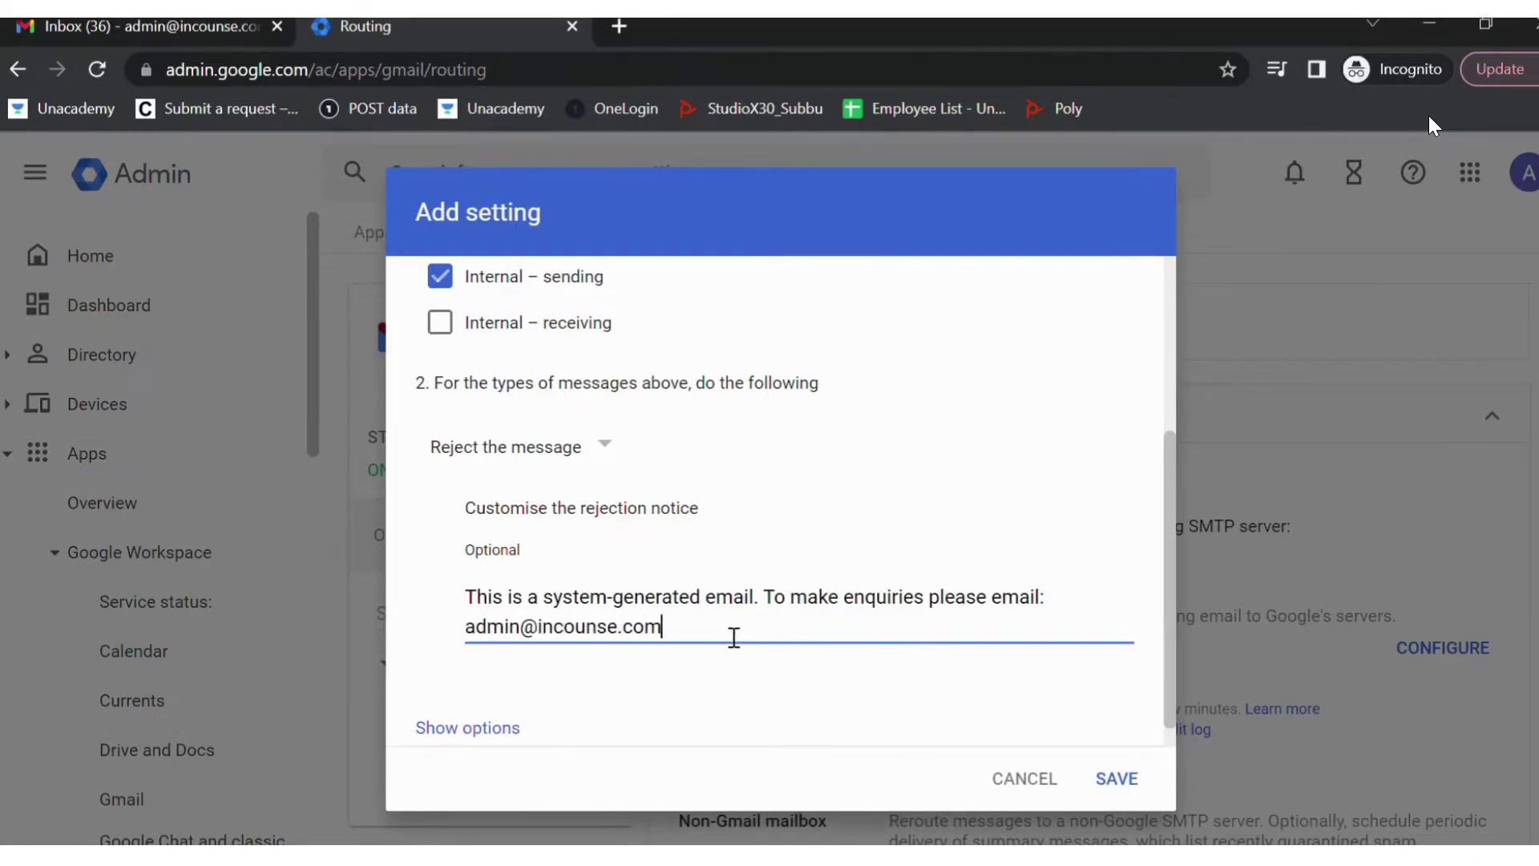
- Limit the rule to the noreply address as the only envelope recipient, then save it
click(503, 727)
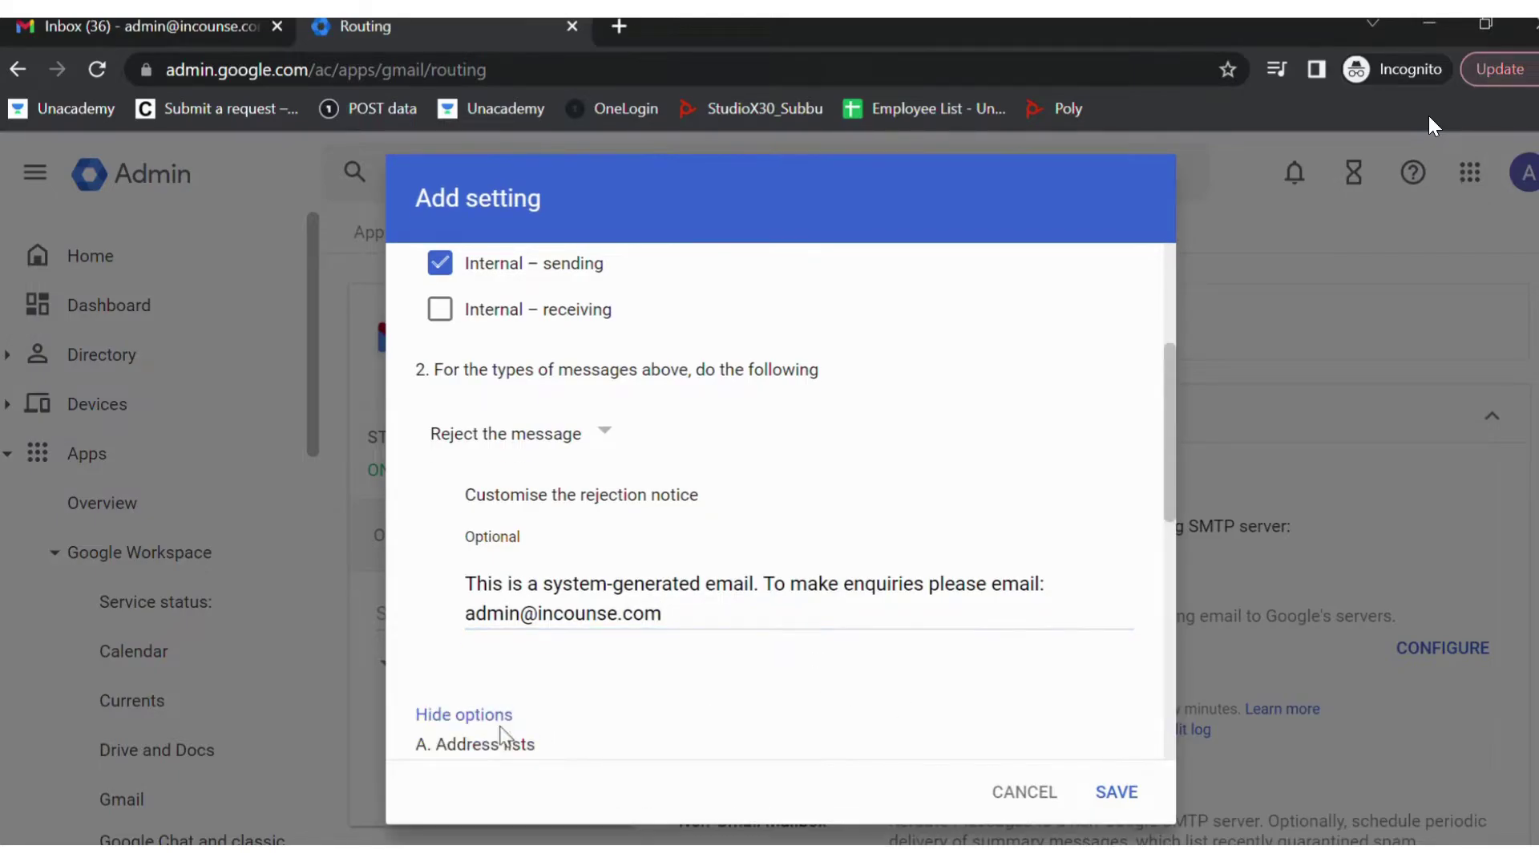
scroll(545, 618, down, 7)
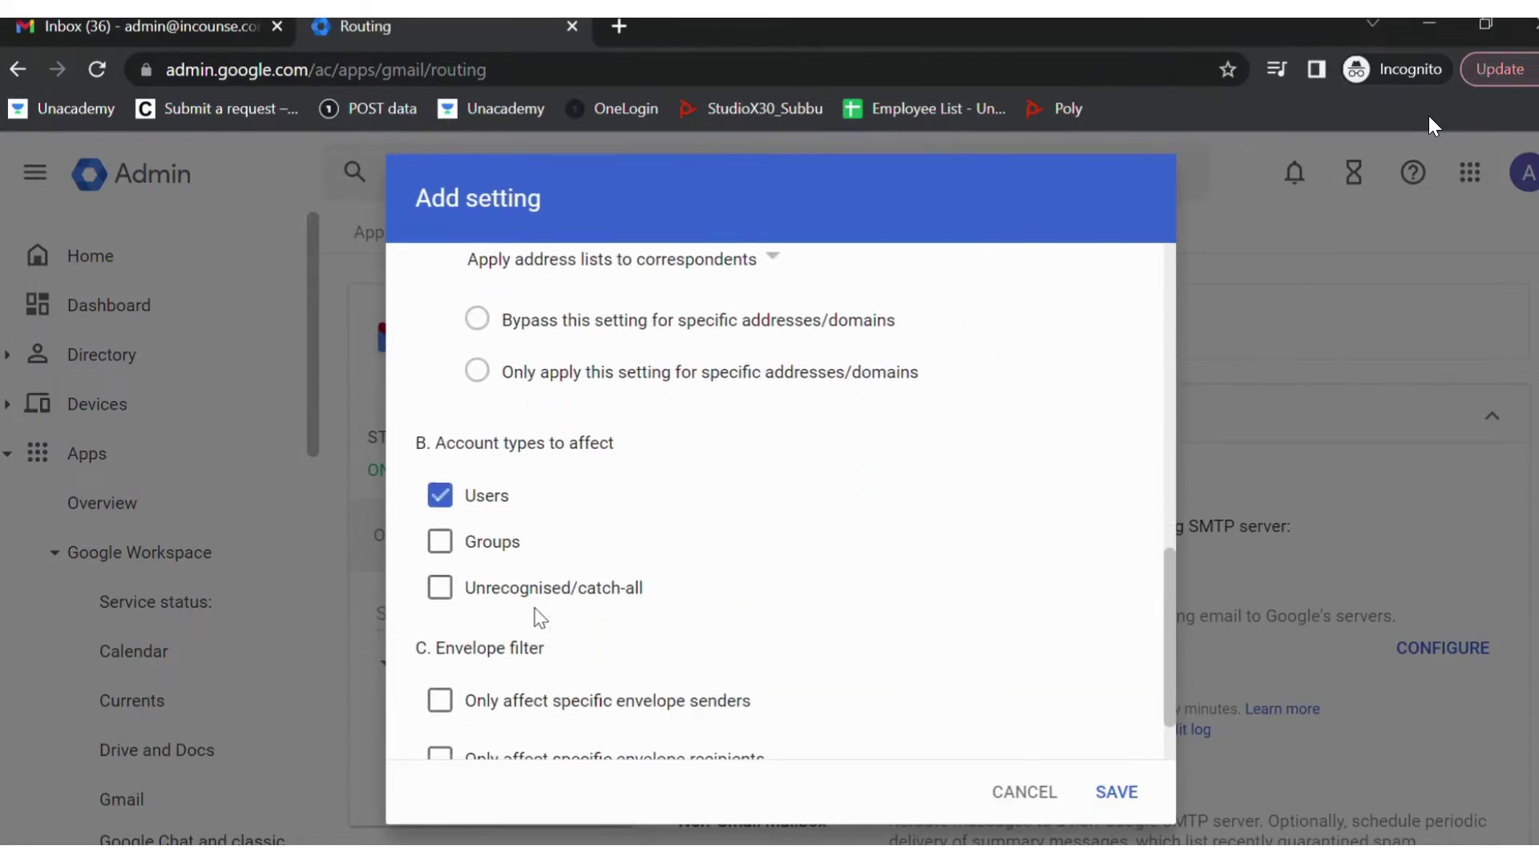
scroll(540, 618, down, 1)
click(440, 673)
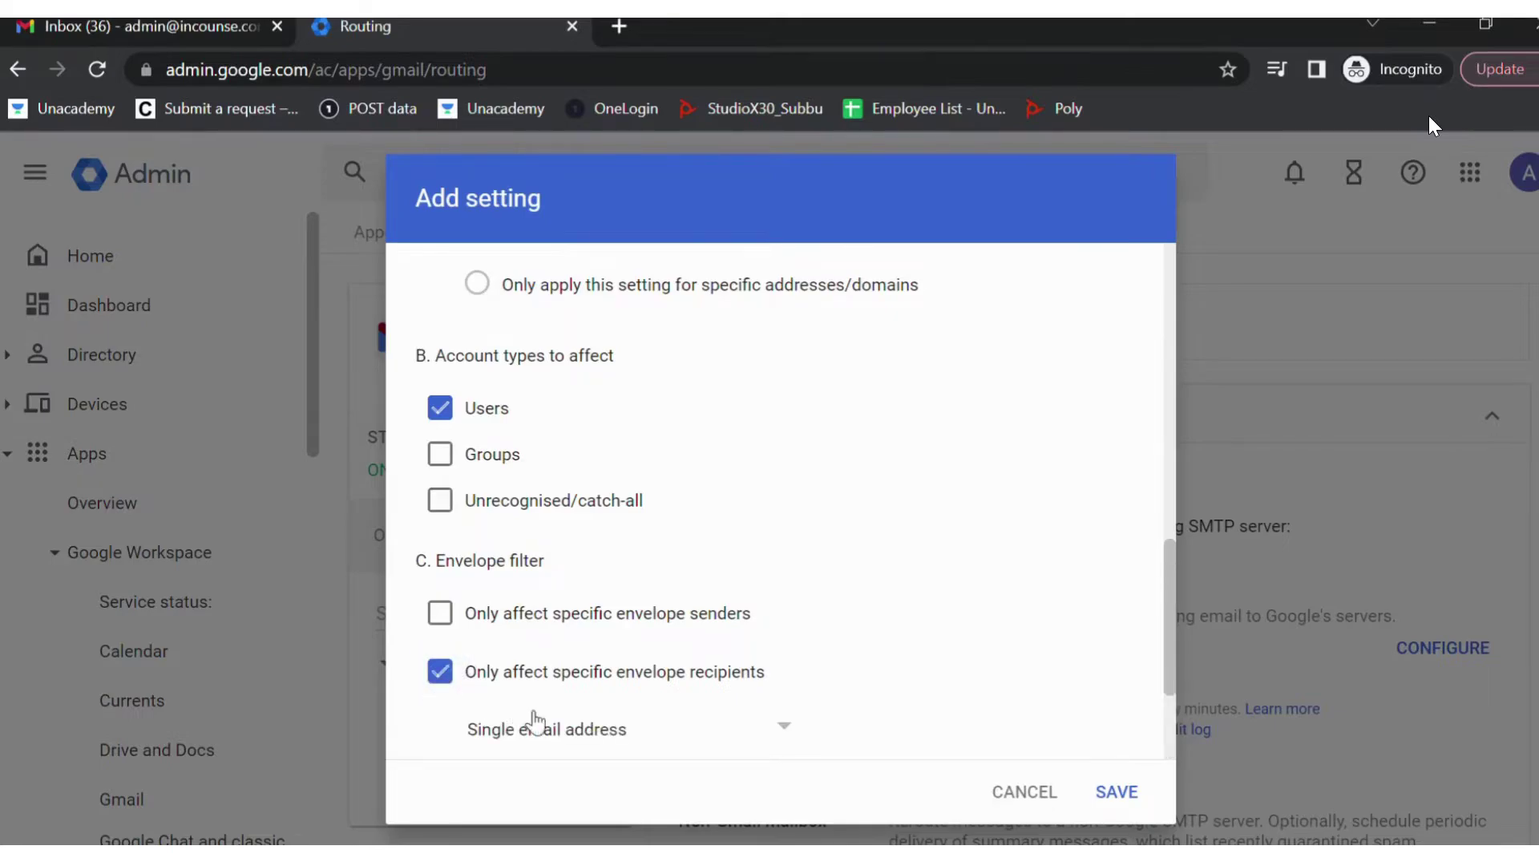
scroll(571, 744, down, 3)
click(552, 633)
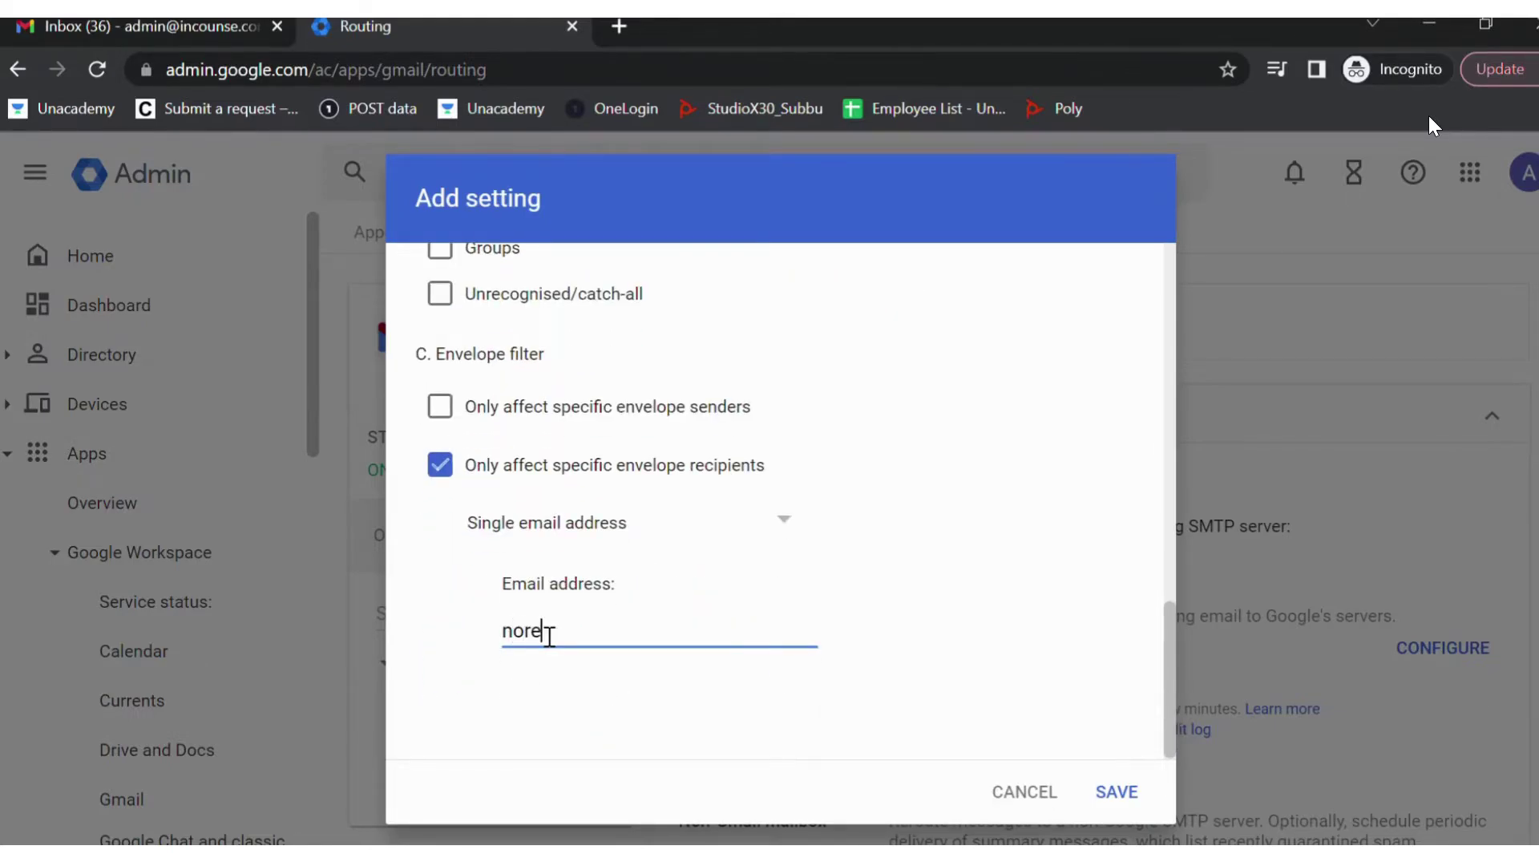
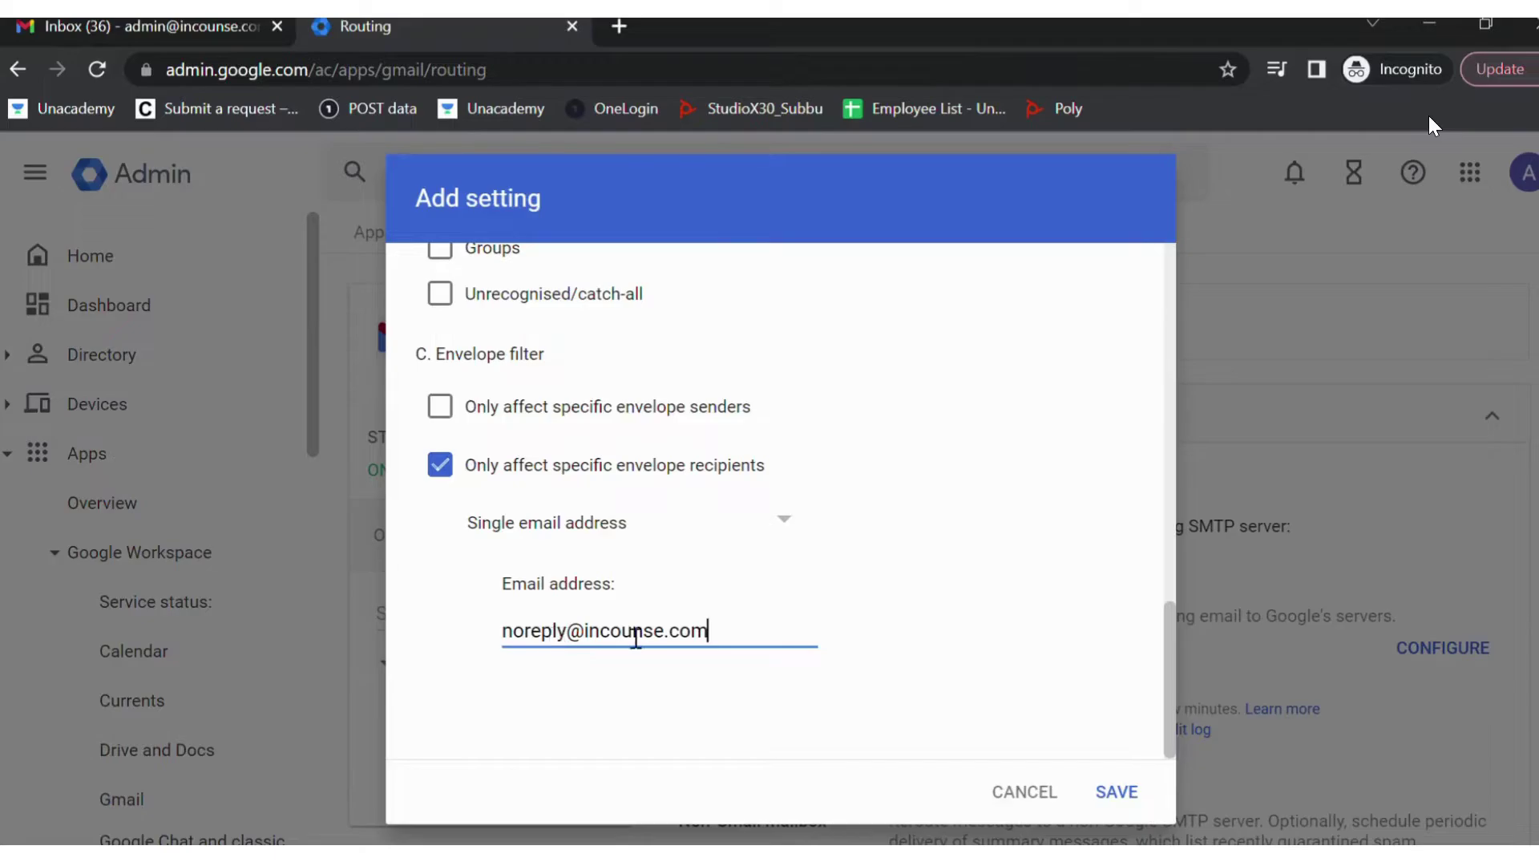
click(1124, 795)
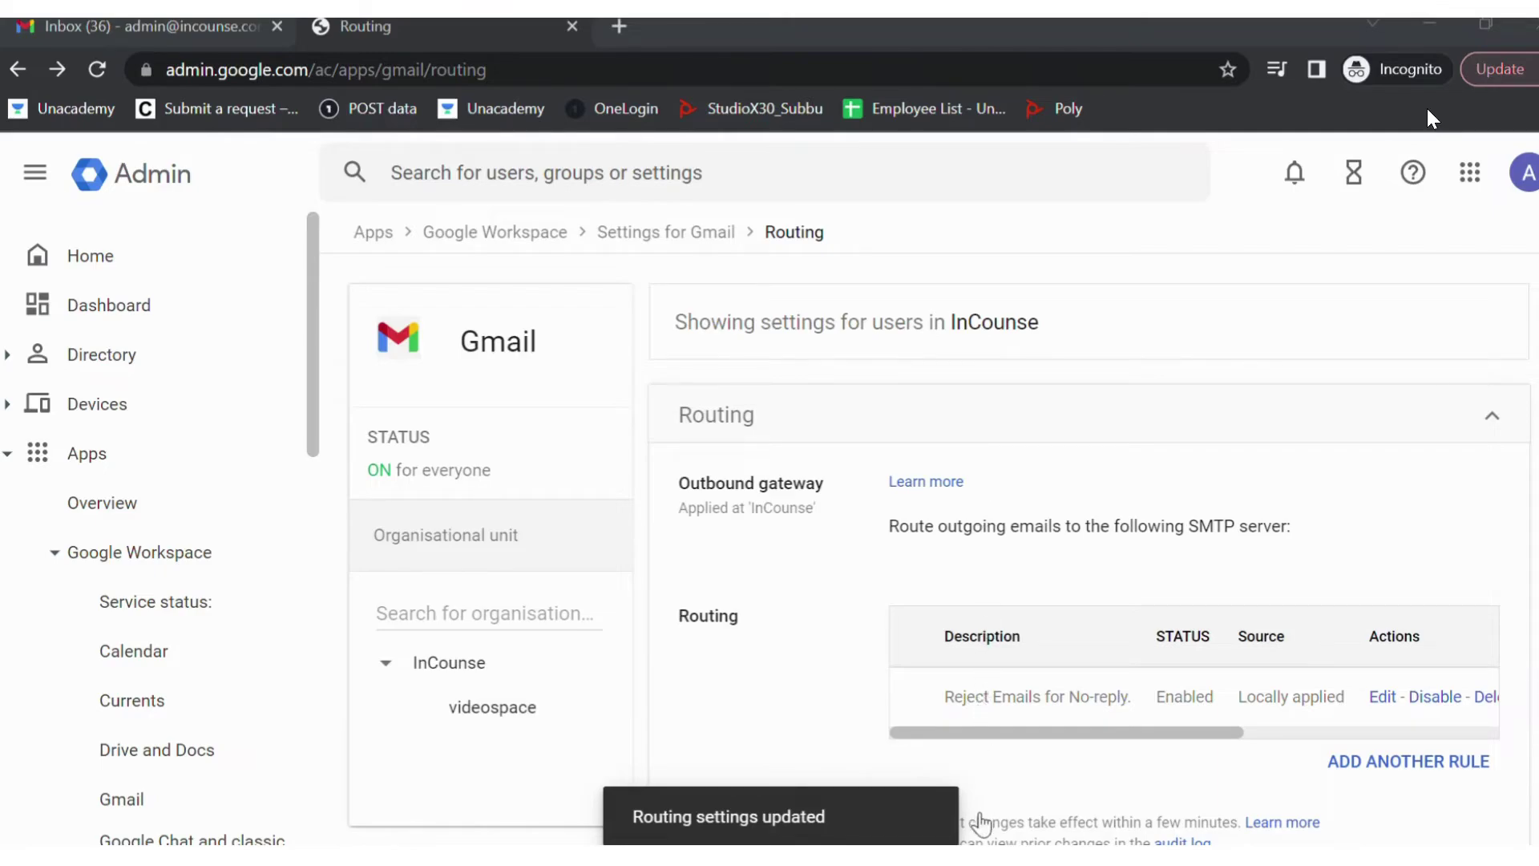
- View the Message blocked bounce for the test email sent to the noreply address
mouse_move(1184, 537)
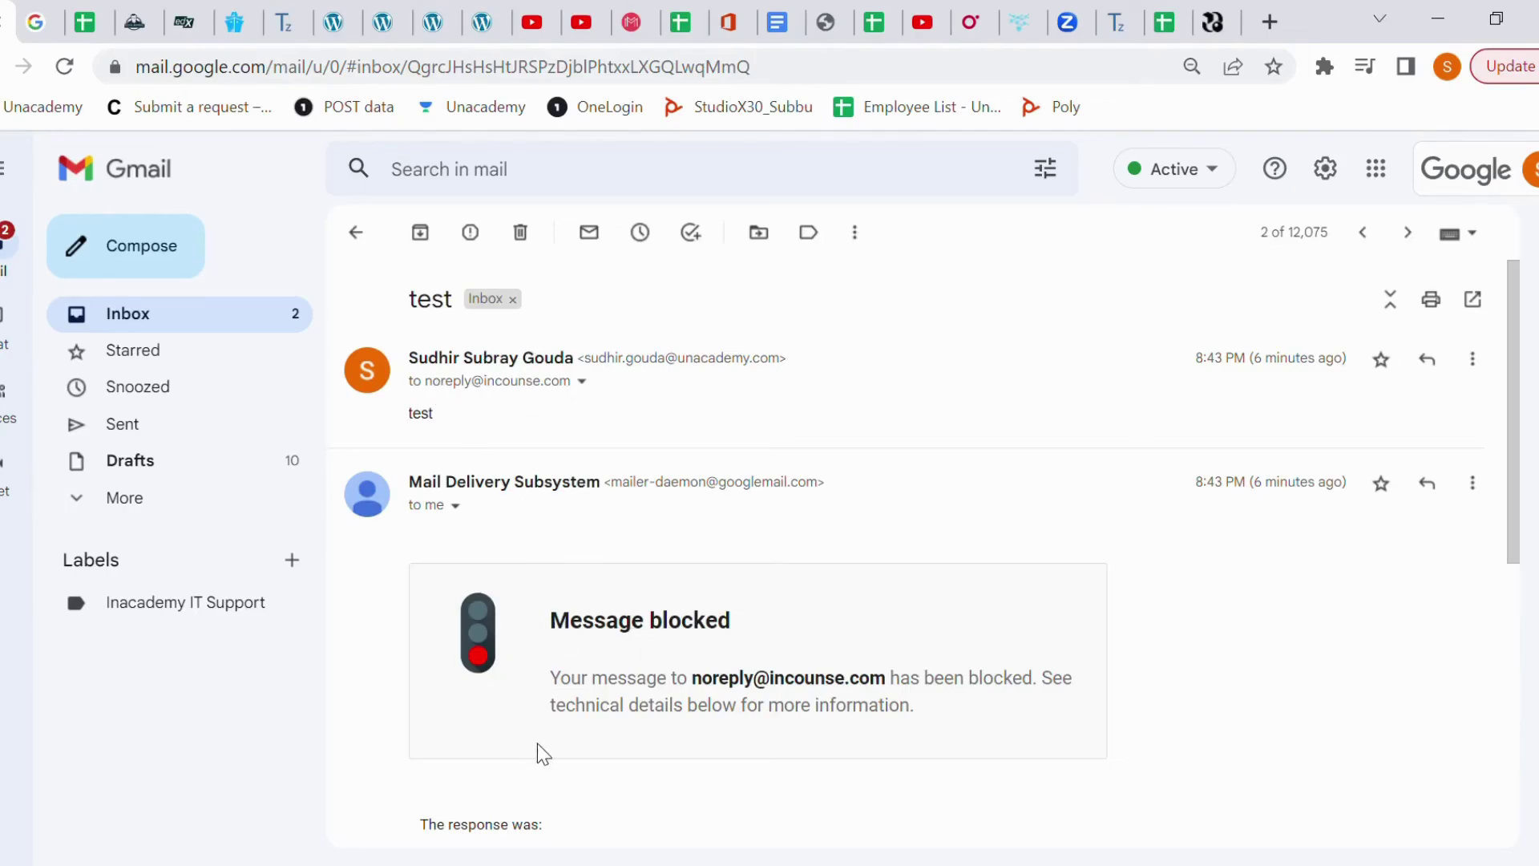
- Read the bounce response, then open the Zoom 'Cloud Recording - Prelims Orientation Session' email from the inbox
scroll(537, 743, down, 3)
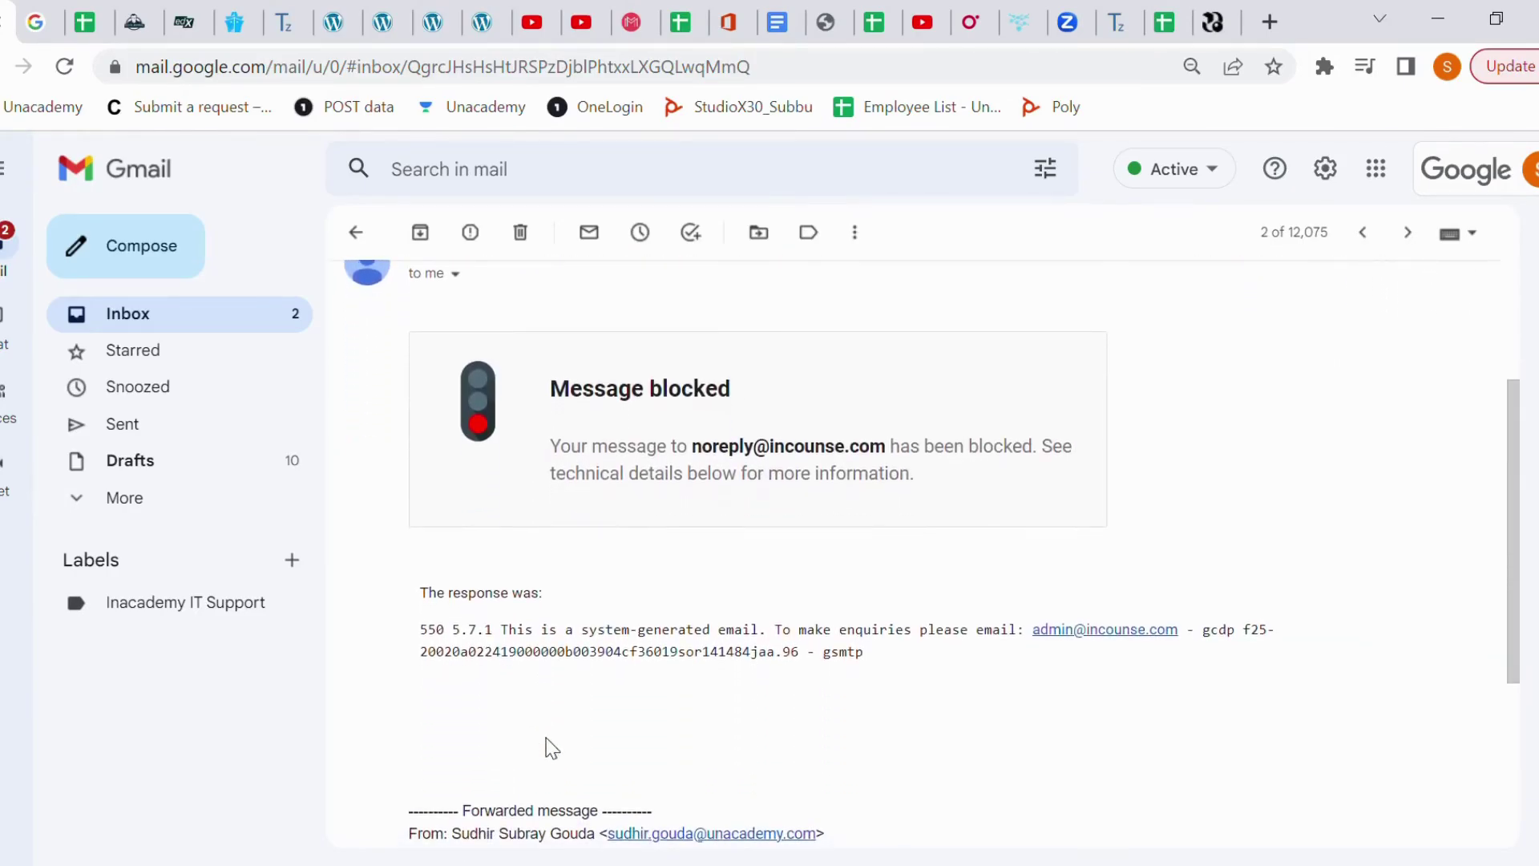
scroll(593, 699, up, 1)
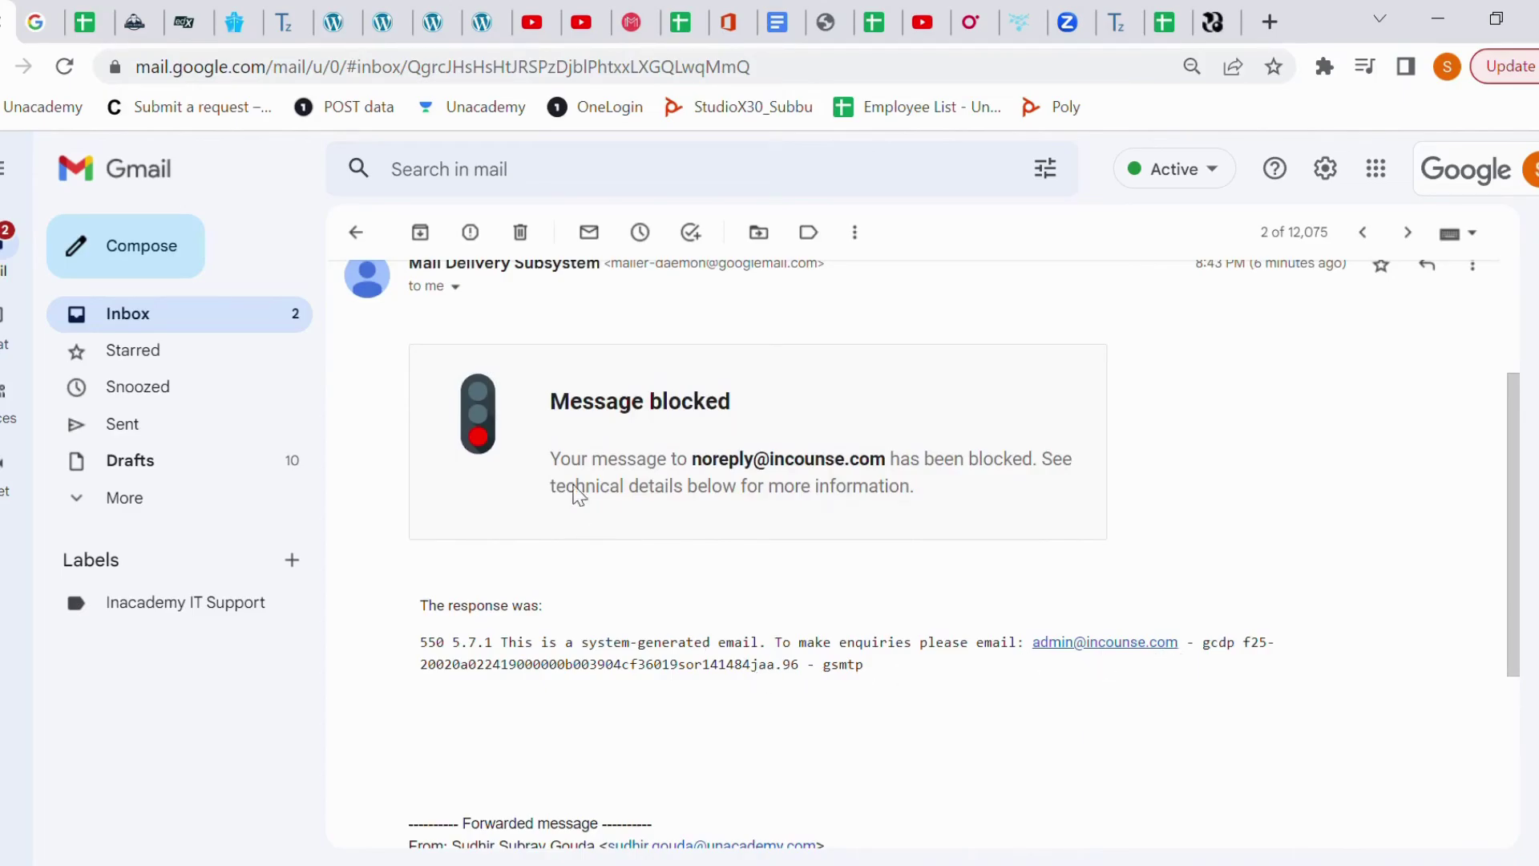
click(357, 237)
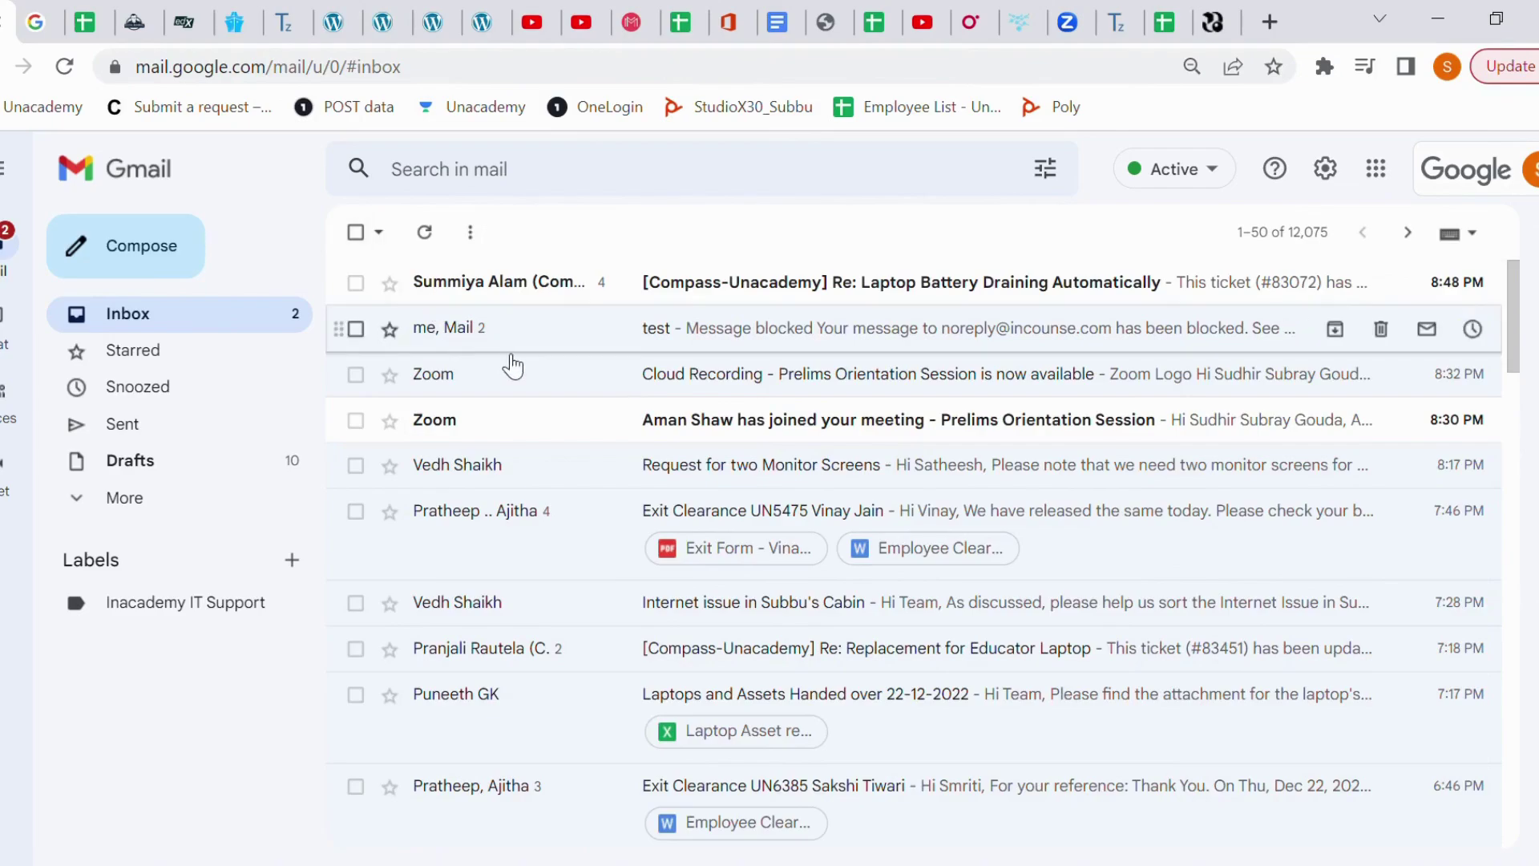
click(534, 379)
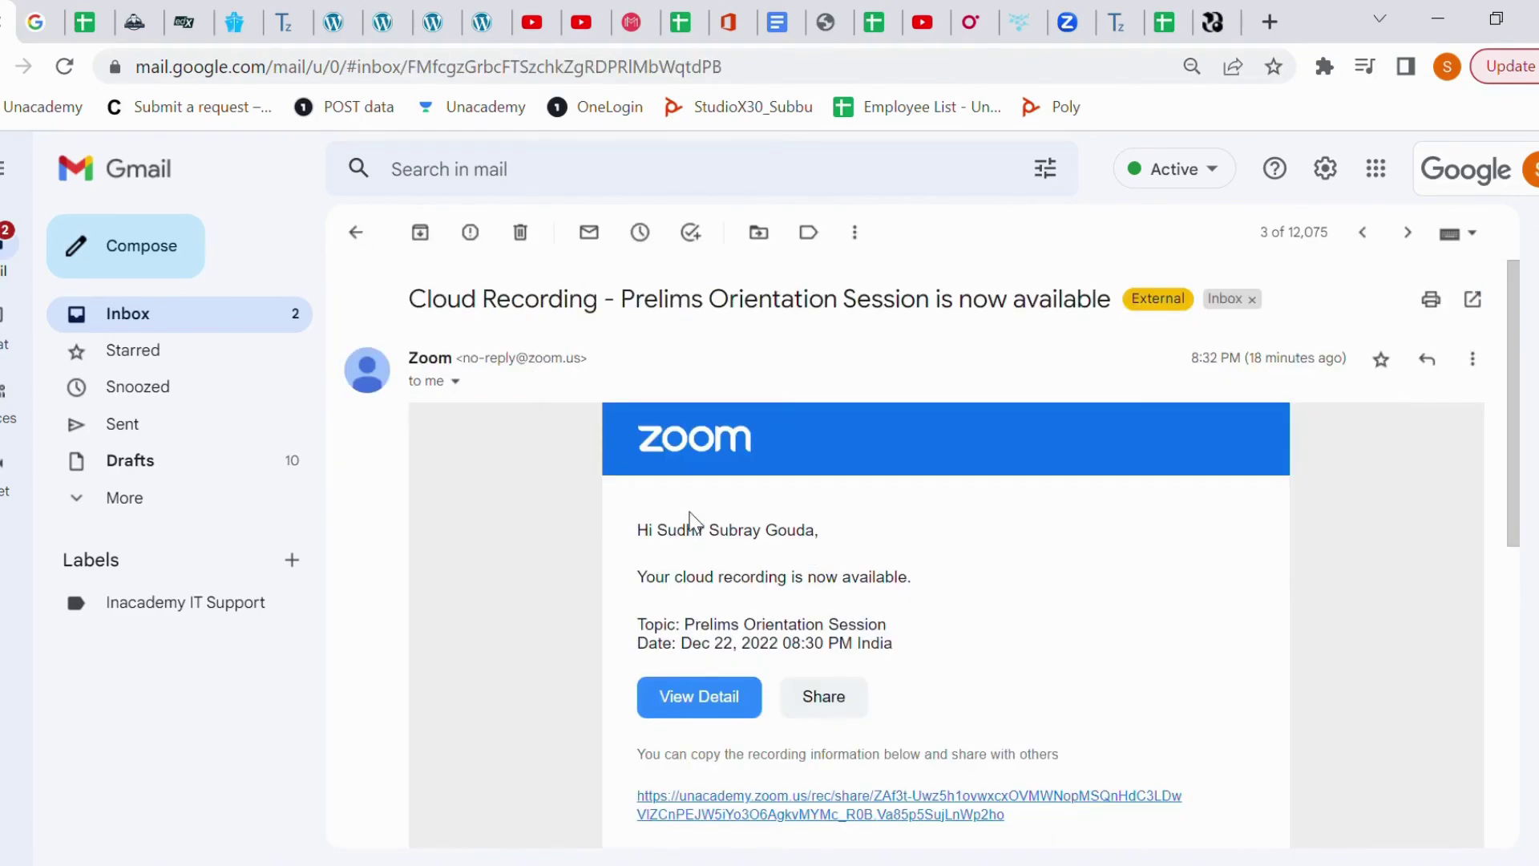